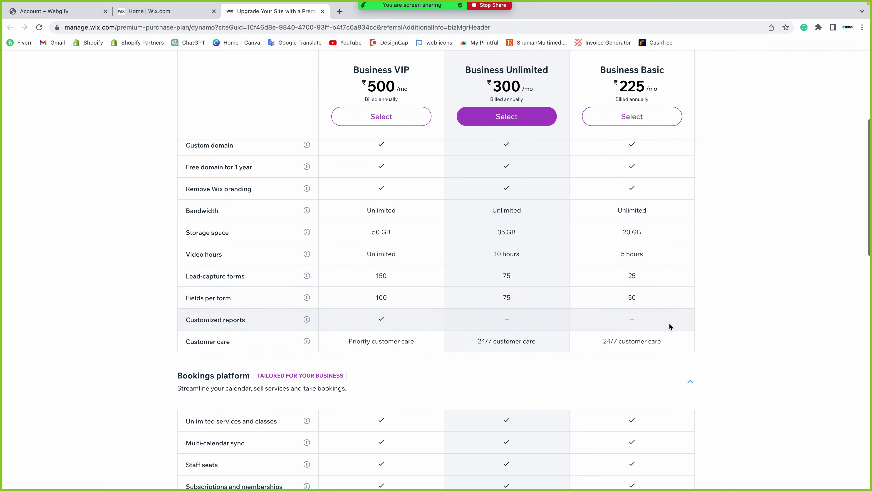
Show all feature categories in the Business plan comparison below the Bookings platform table
scroll(669, 327, "down", 1)
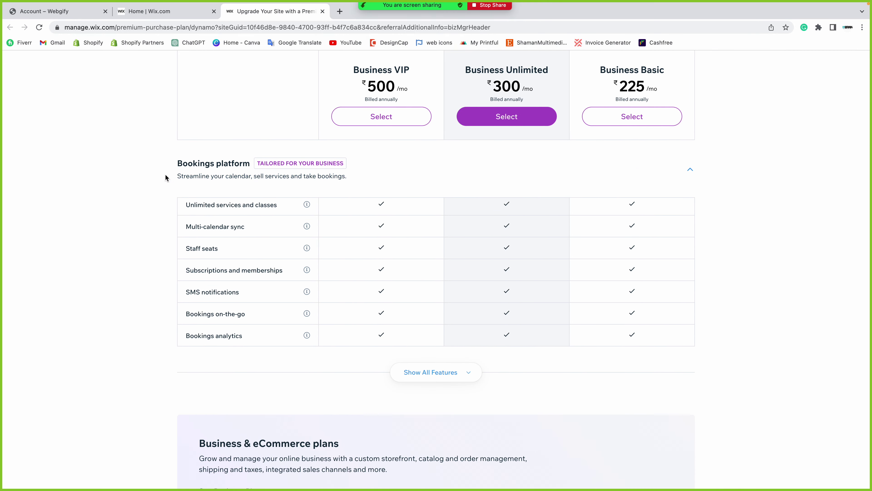
scroll(165, 174, "up", 1)
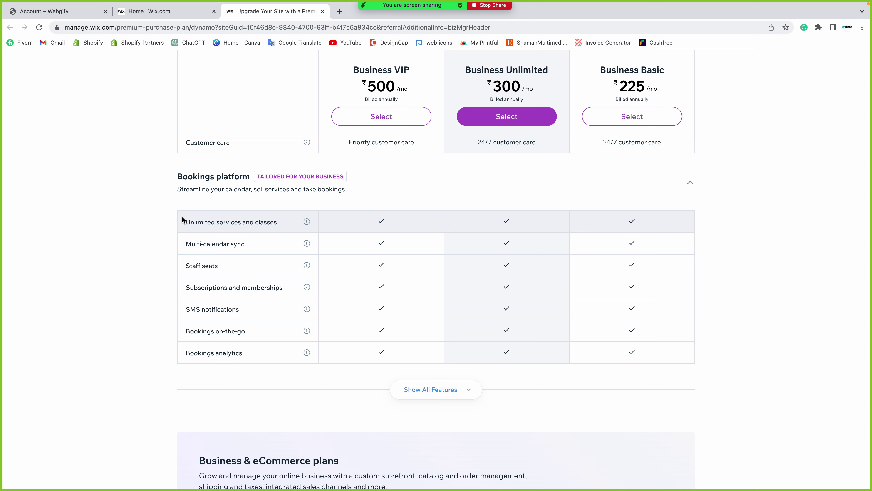
left_click(460, 394)
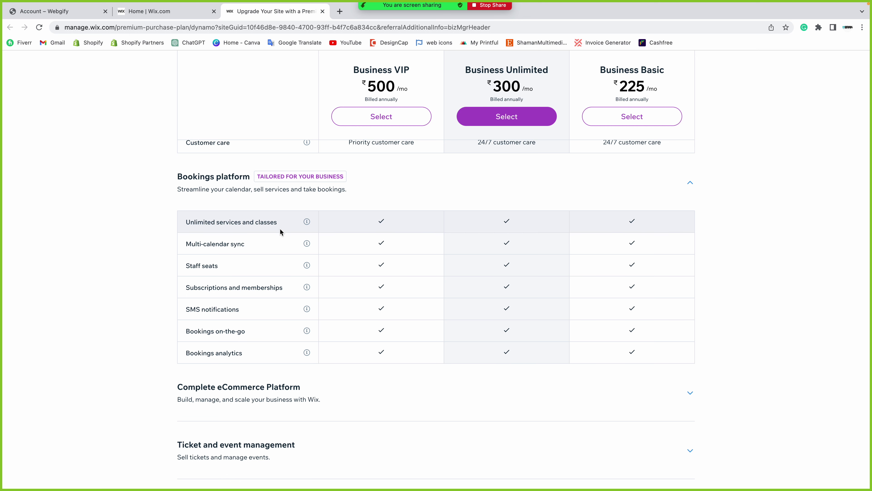
Examine the Bookings platform features one by one, highlighting multi-calendar sync, staff seats, subscriptions and memberships, SMS notifications, bookings on-the-go and bookings analytics
scroll(261, 233, "down", 1)
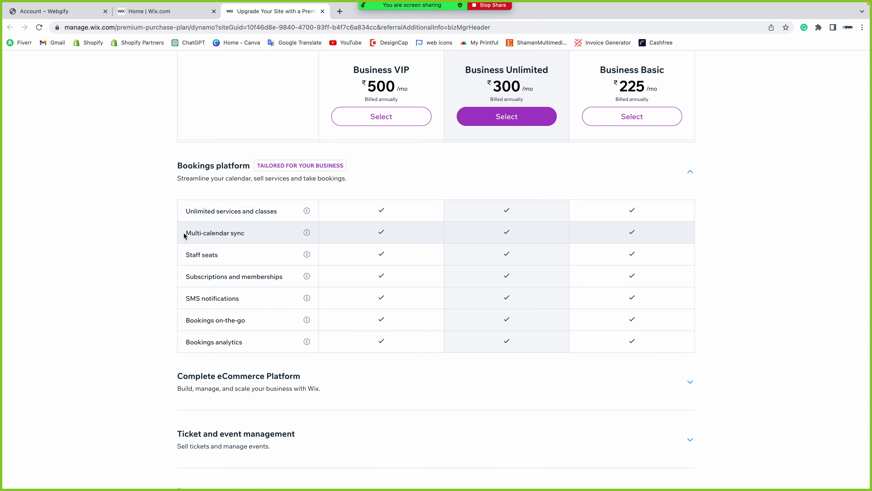
left_click_drag(185, 235, 275, 236)
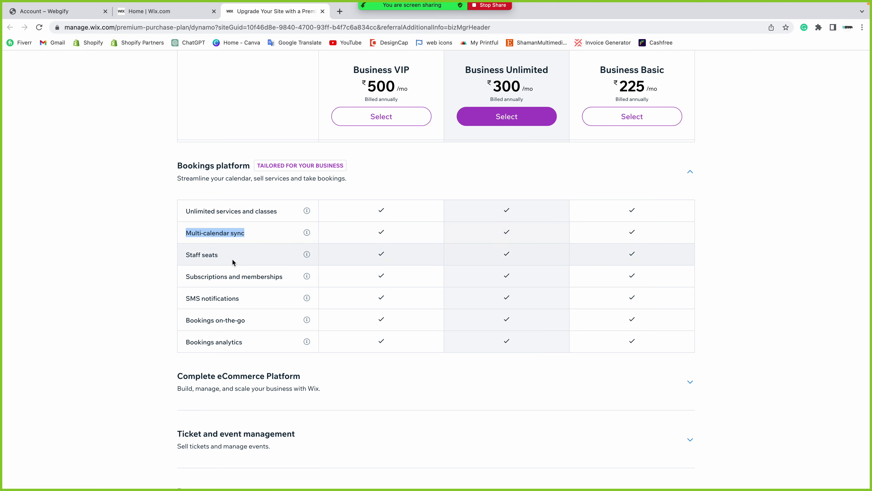
left_click(181, 258)
left_click_drag(195, 255, 243, 258)
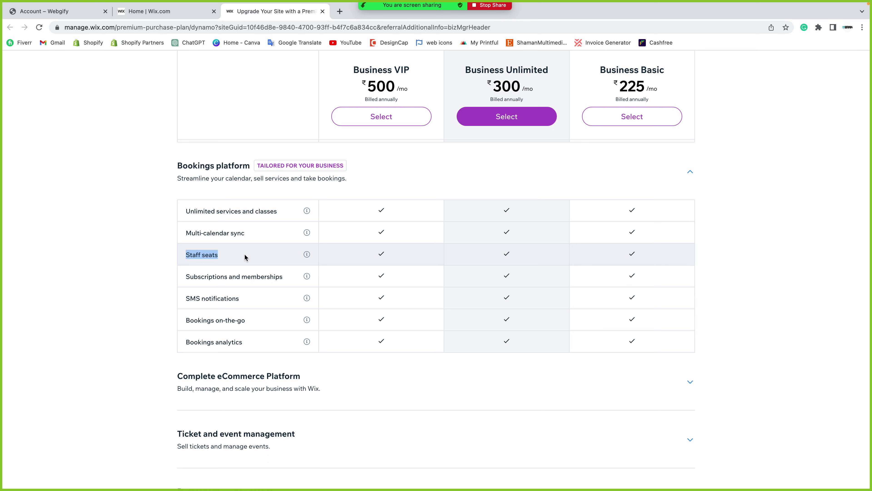
scroll(245, 257, "down", 1)
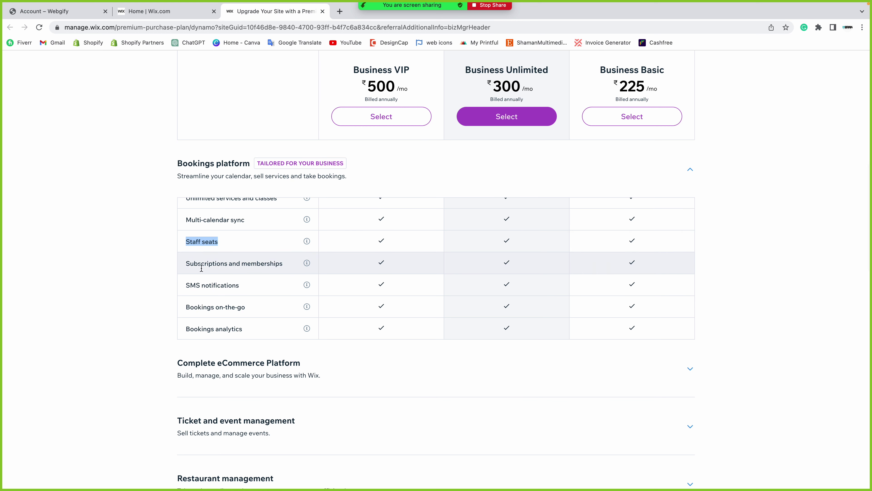
left_click_drag(181, 264, 286, 262)
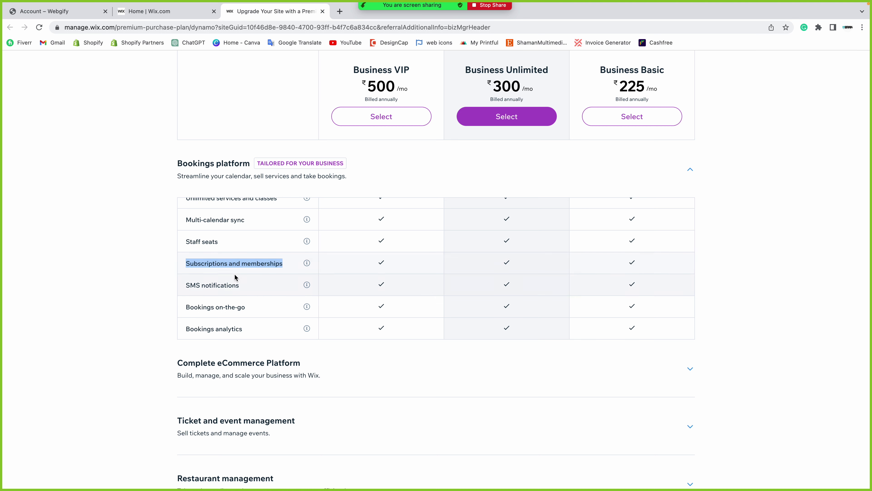
scroll(234, 277, "down", 1)
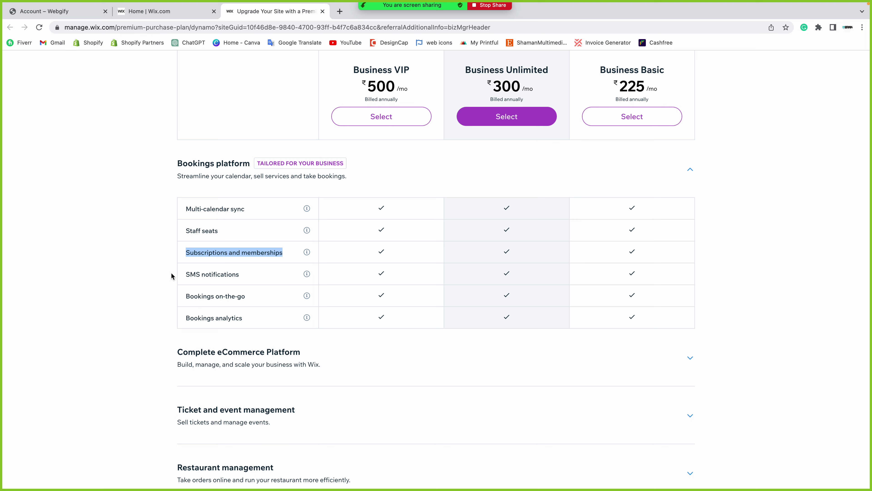
left_click_drag(176, 275, 246, 274)
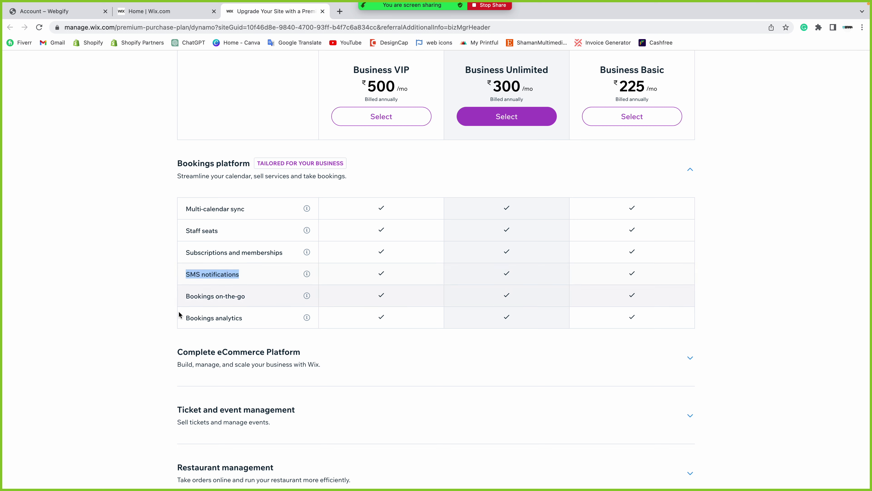
left_click_drag(180, 296, 262, 298)
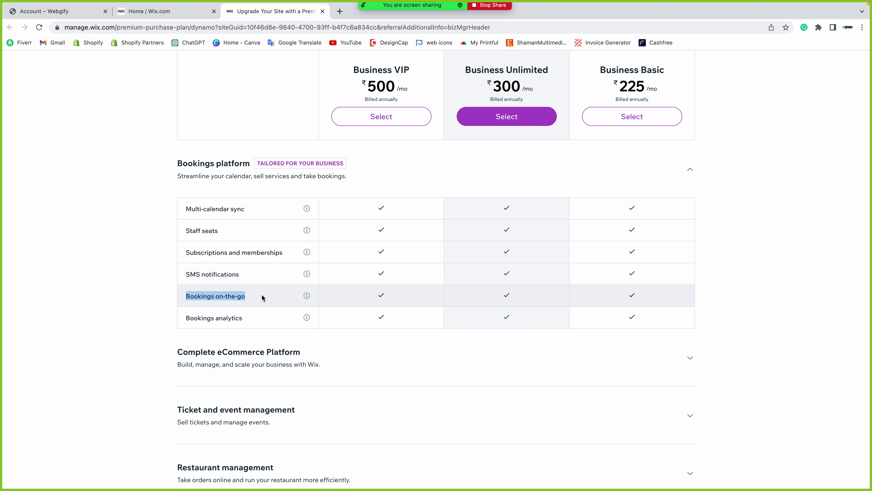
left_click_drag(180, 318, 257, 319)
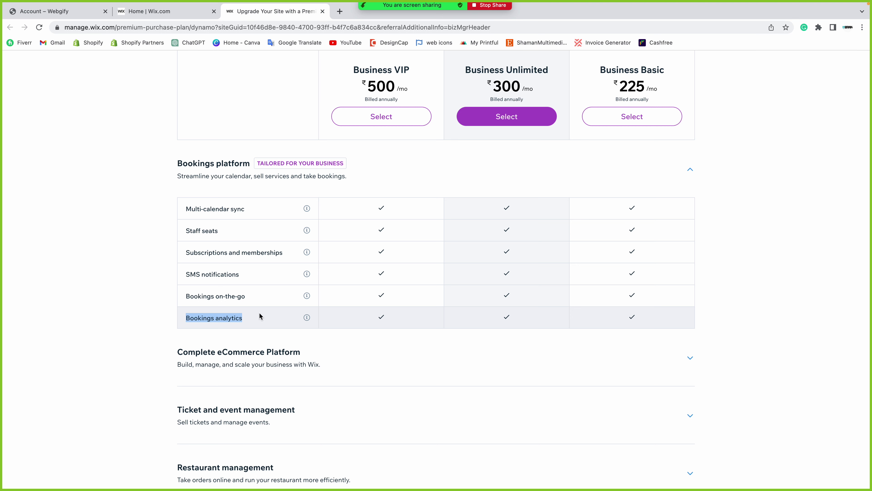
Expand the Complete eCommerce Platform section of the plan comparison and highlight its description
scroll(259, 314, "down", 3)
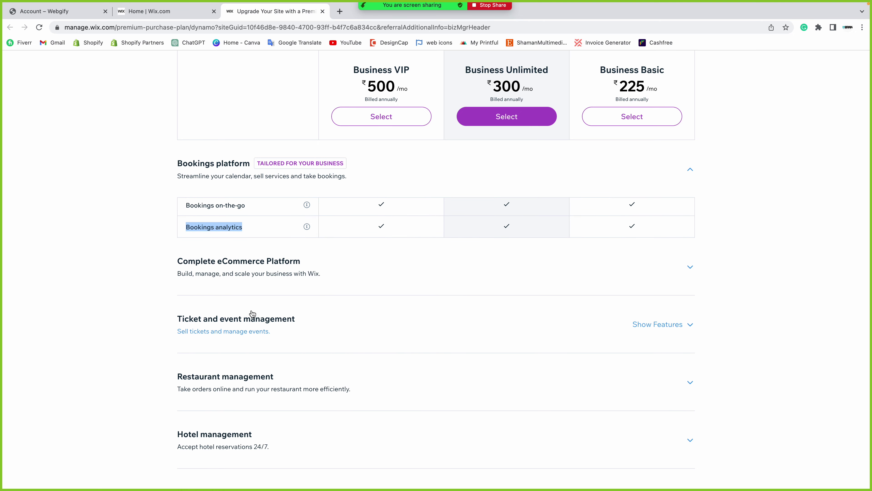
left_click_drag(148, 261, 365, 268)
left_click(692, 269)
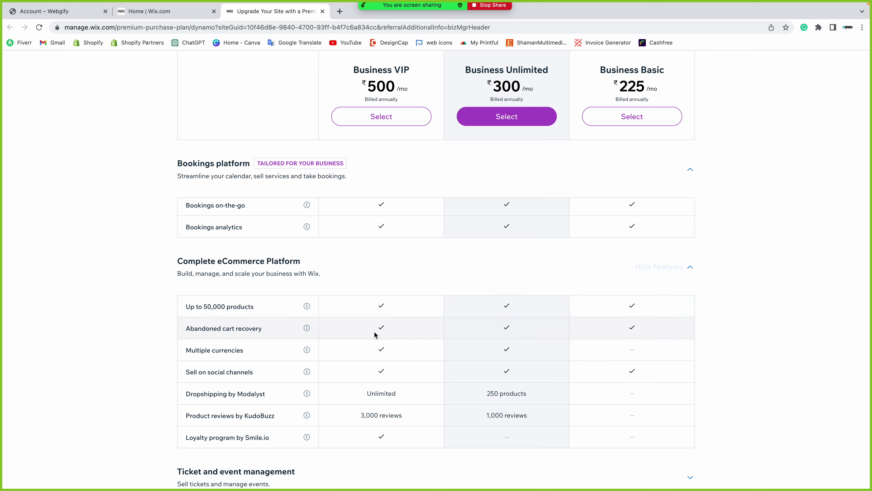
scroll(161, 316, "down", 2)
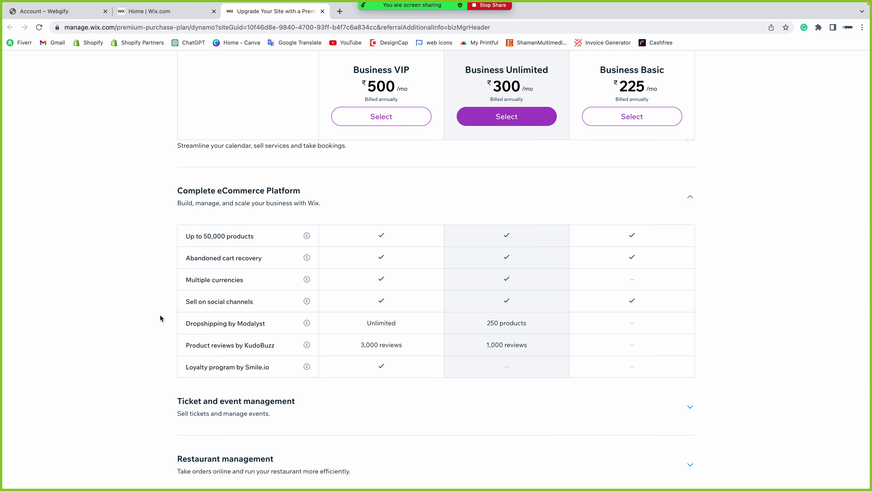
left_click(174, 203)
left_click_drag(174, 205, 369, 201)
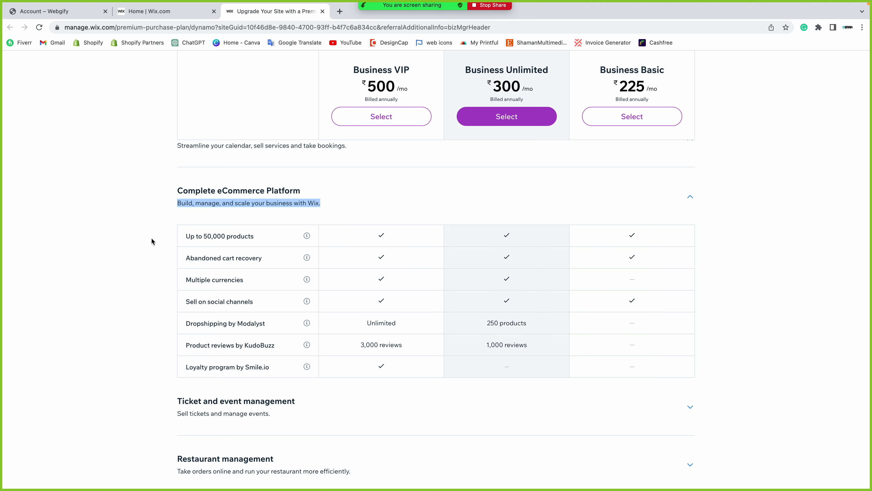
Review the eCommerce features, highlighting the social channel selling feature and the Business Unlimited product limit for Modalyst dropshipping
scroll(151, 241, "up", 8)
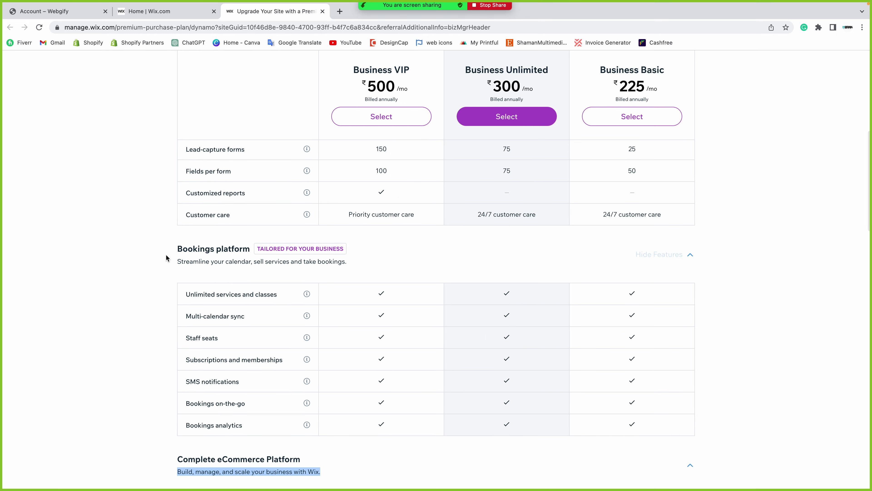
left_click(166, 258)
left_click(158, 261)
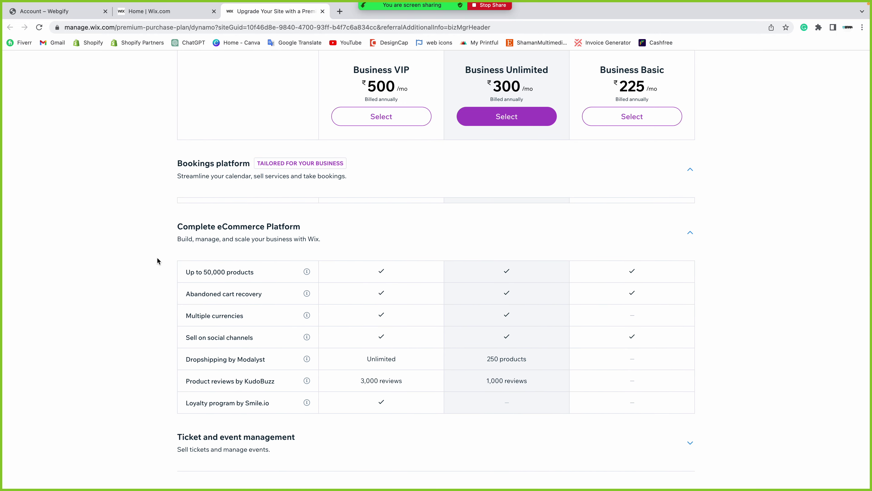
scroll(157, 261, "down", 2)
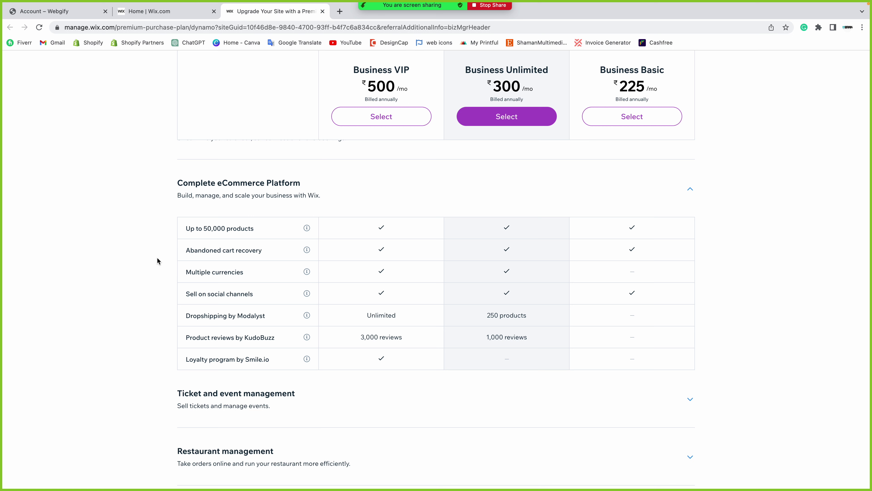
left_click_drag(168, 293, 274, 295)
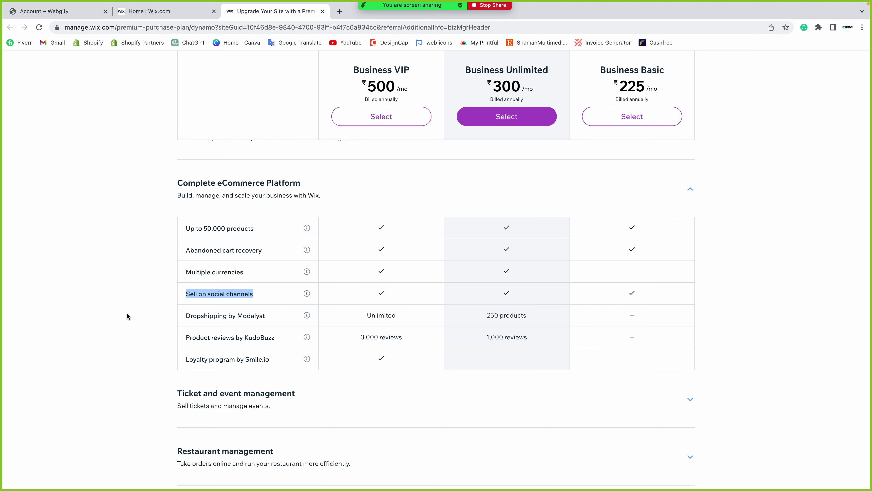
scroll(127, 313, "down", 3)
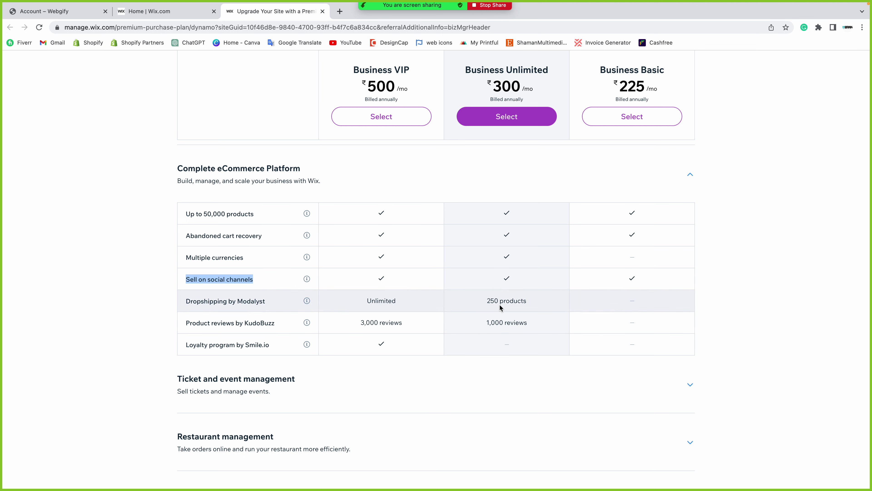
left_click_drag(487, 301, 560, 297)
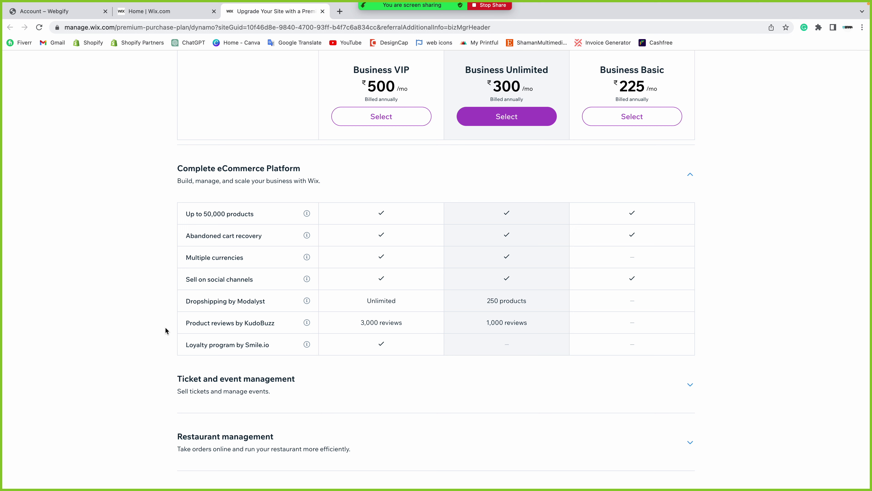
Compare the KudoBuzz product review allowances across the Business VIP, Business Unlimited and Business Basic plans
left_click_drag(245, 323, 274, 323)
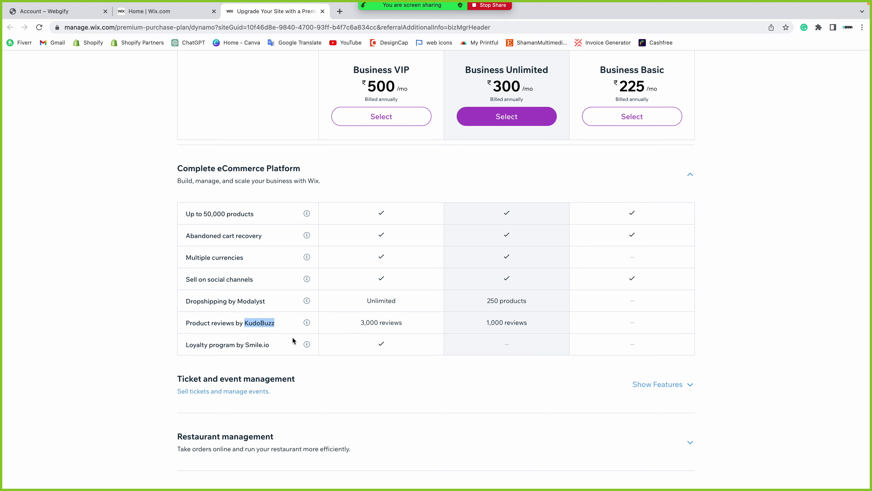
left_click(357, 324)
left_click_drag(357, 324, 419, 323)
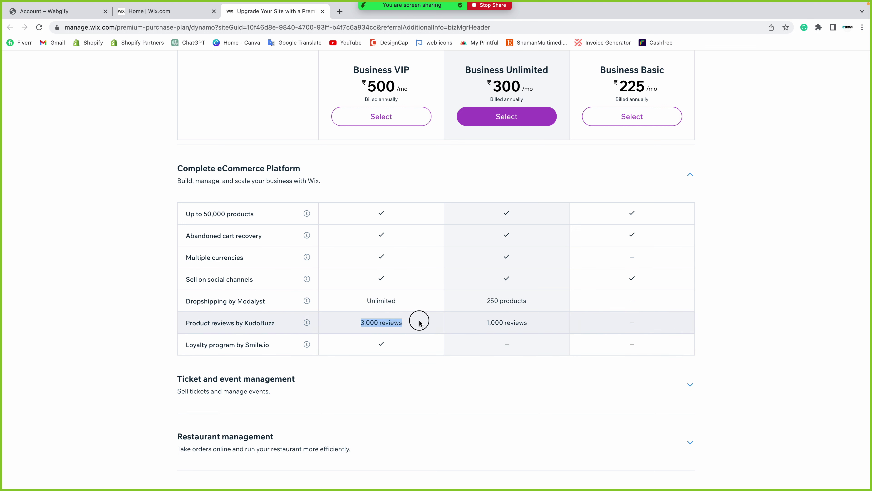
left_click(408, 325)
left_click_drag(408, 325, 365, 322)
left_click(498, 324)
left_click_drag(487, 324, 550, 325)
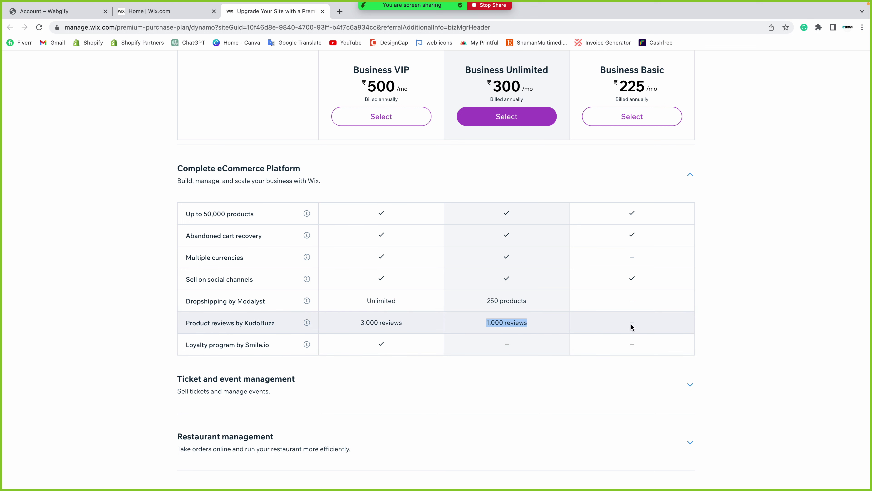
left_click(614, 323)
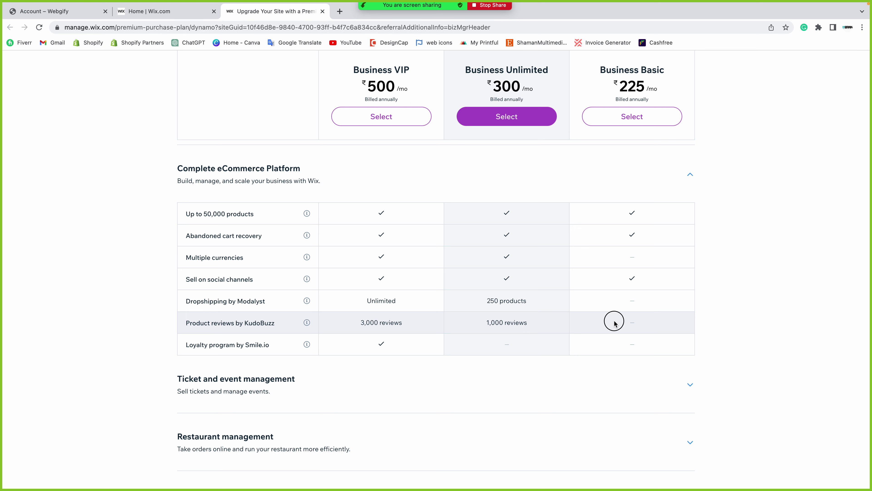
Highlight the Smile.io loyalty program feature and check which Business plans include it
left_click(185, 346)
left_click_drag(186, 346, 274, 354)
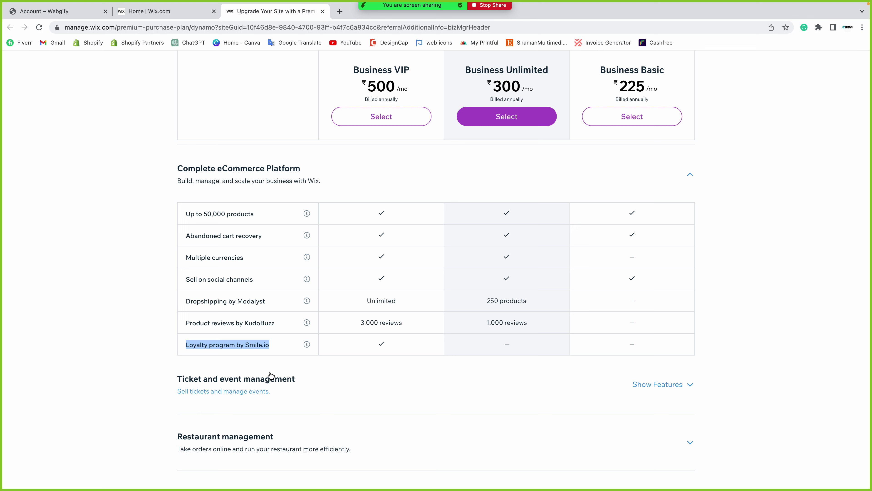
double_click(436, 342)
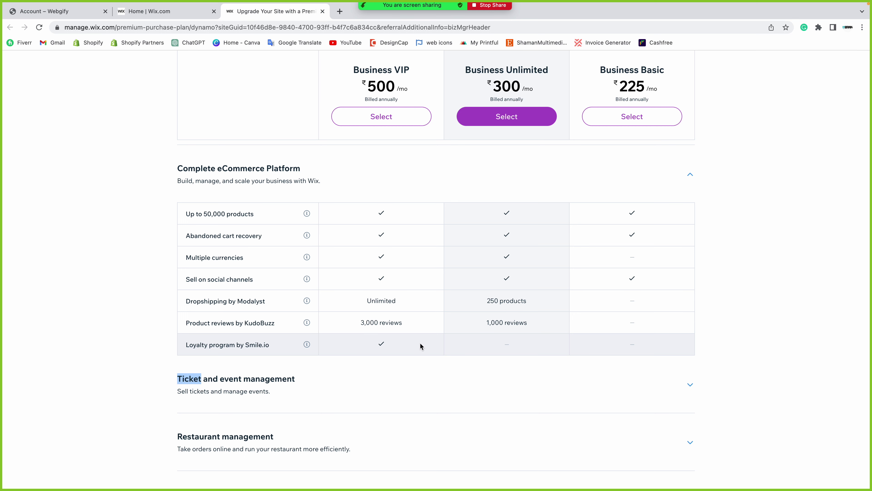
Expand the Ticket and event management section and highlight its description
scroll(419, 342, "down", 5)
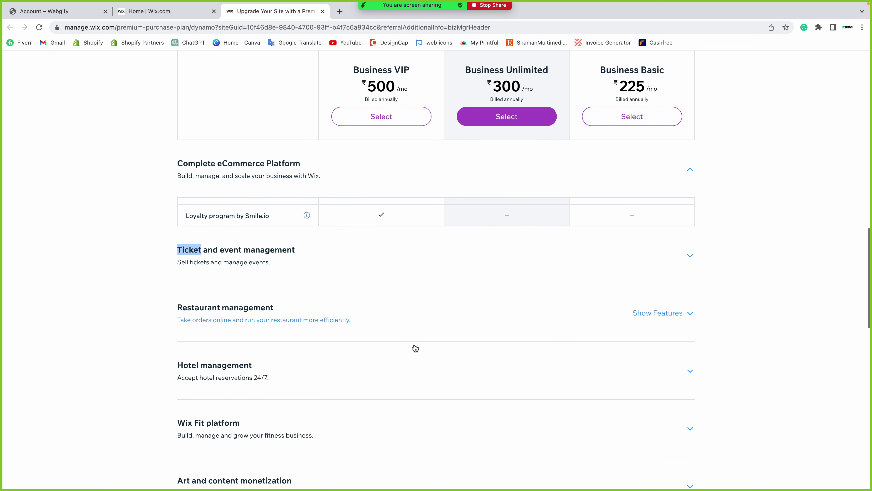
left_click(691, 256)
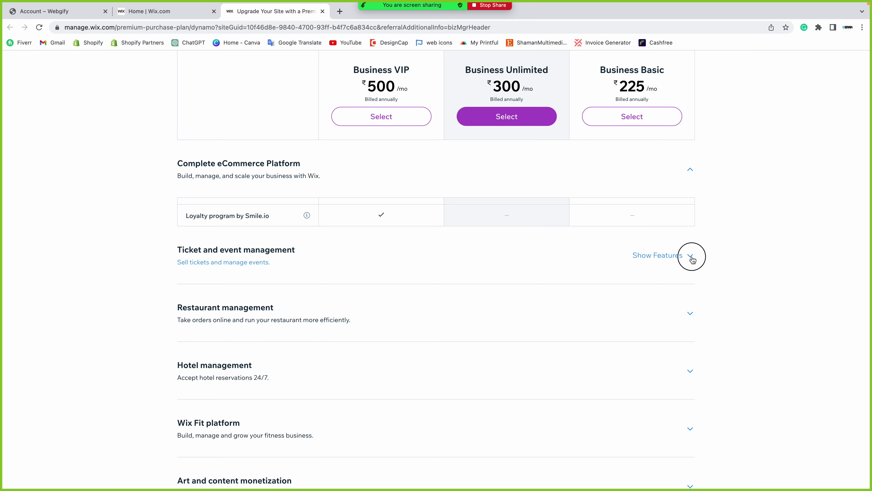
scroll(244, 310, "down", 1)
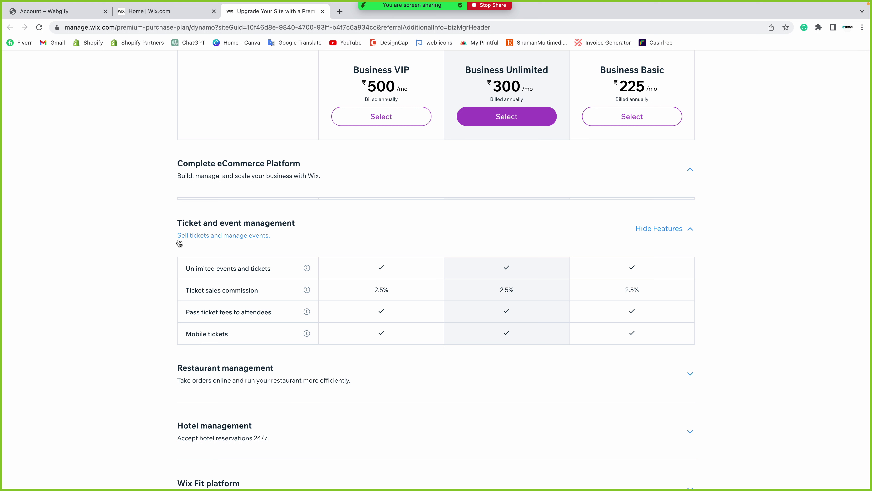
left_click(171, 237)
left_click_drag(171, 237, 292, 229)
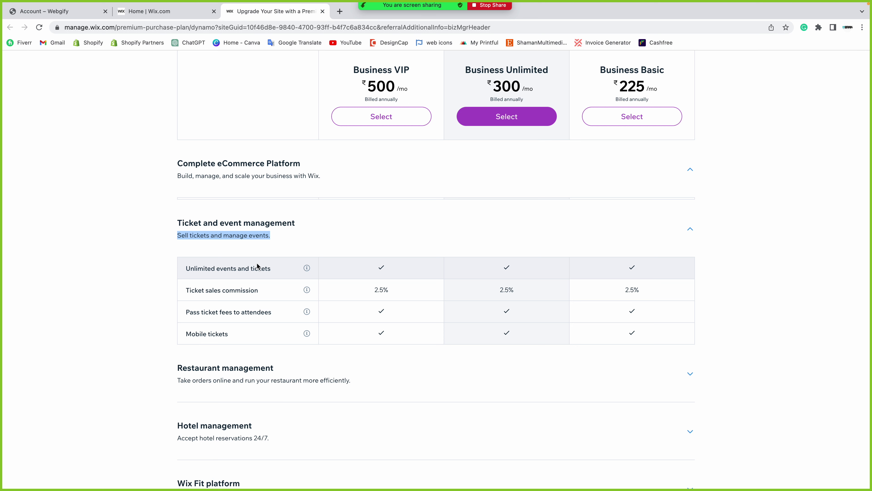
Examine the ticketing features, highlighting unlimited events and tickets, ticket sales commission and mobile tickets
left_click_drag(185, 269, 288, 269)
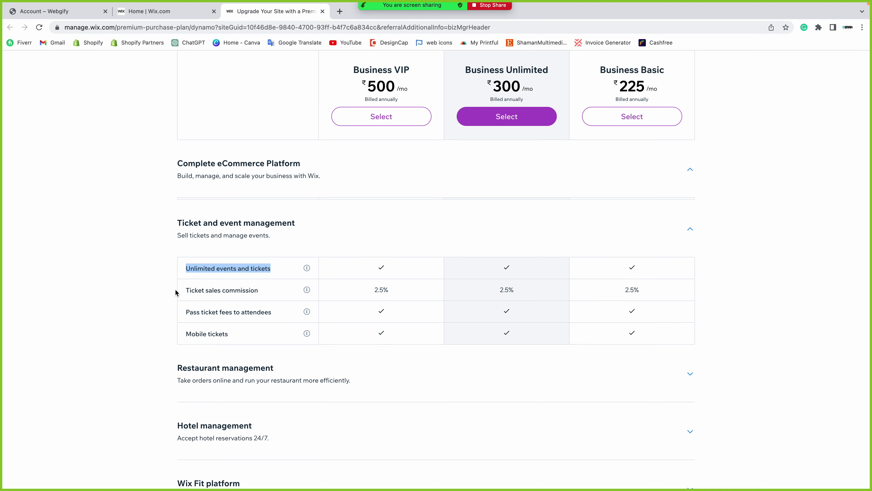
left_click_drag(179, 291, 278, 294)
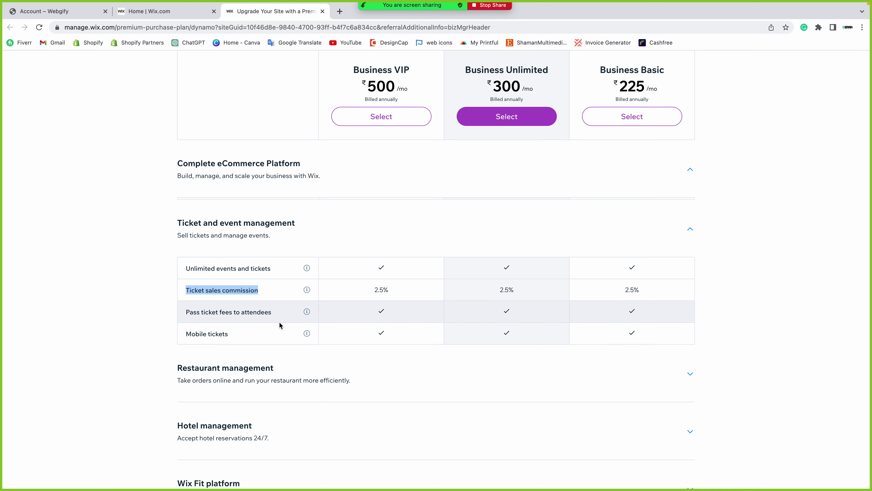
left_click_drag(185, 336, 246, 337)
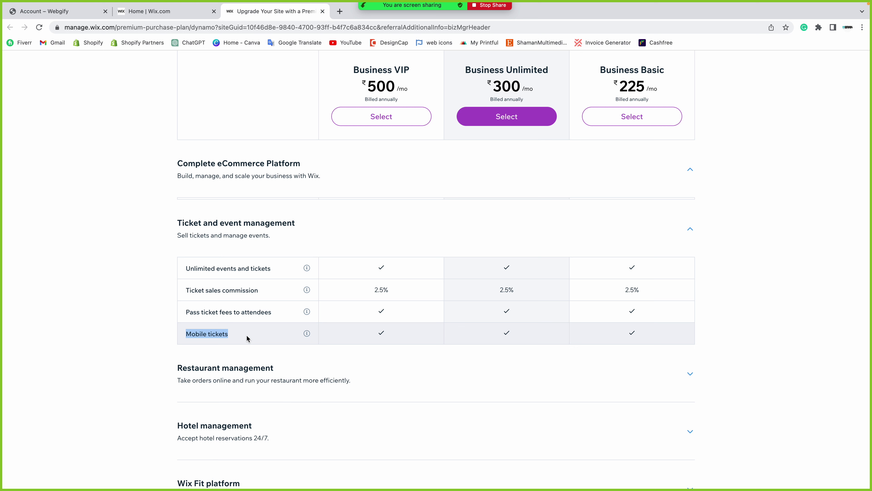
Expand the Restaurant management section, collapse Ticket and event management, and highlight the online orders, reservation management and custom menus features
left_click(690, 375)
left_click(690, 230)
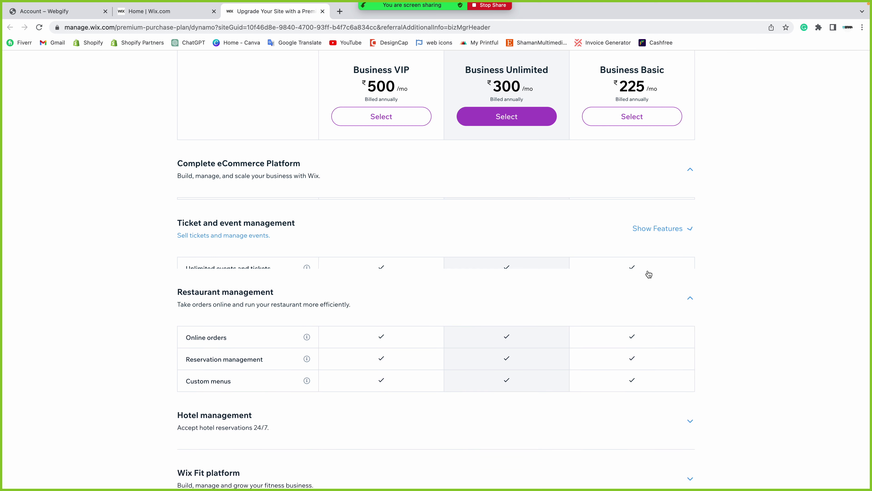
scroll(139, 321, "down", 3)
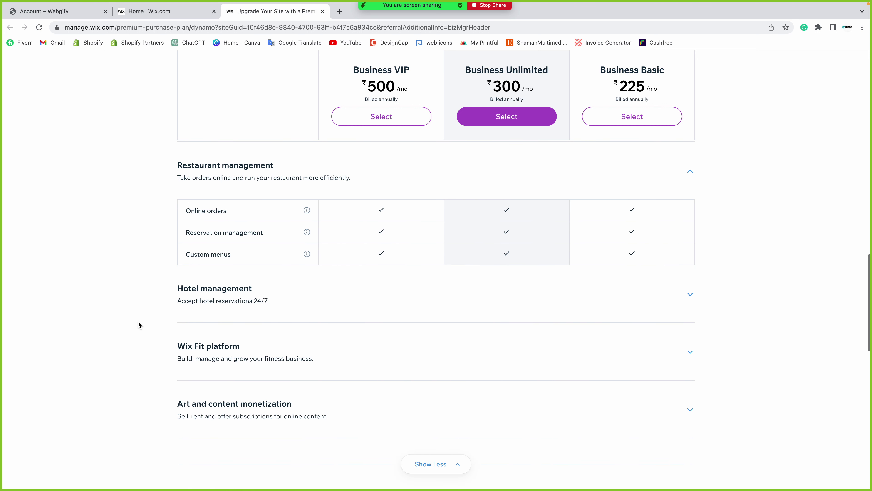
left_click_drag(184, 210, 262, 211)
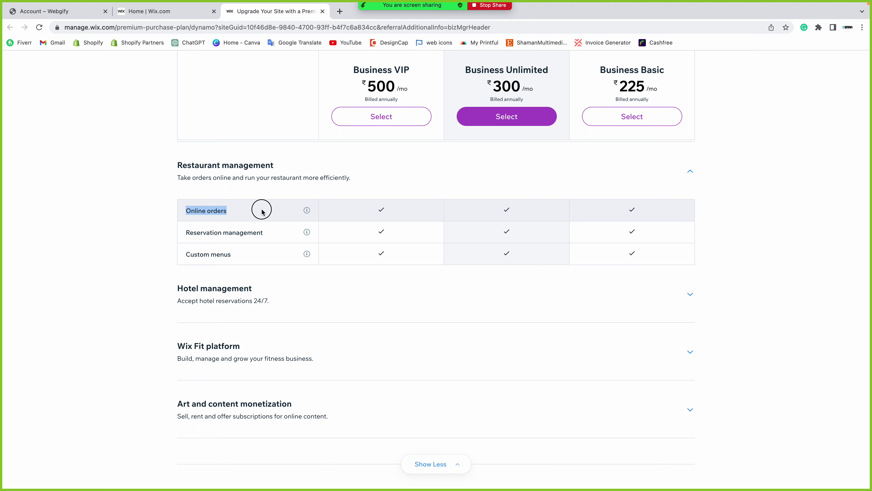
left_click(184, 235)
left_click_drag(184, 235, 302, 232)
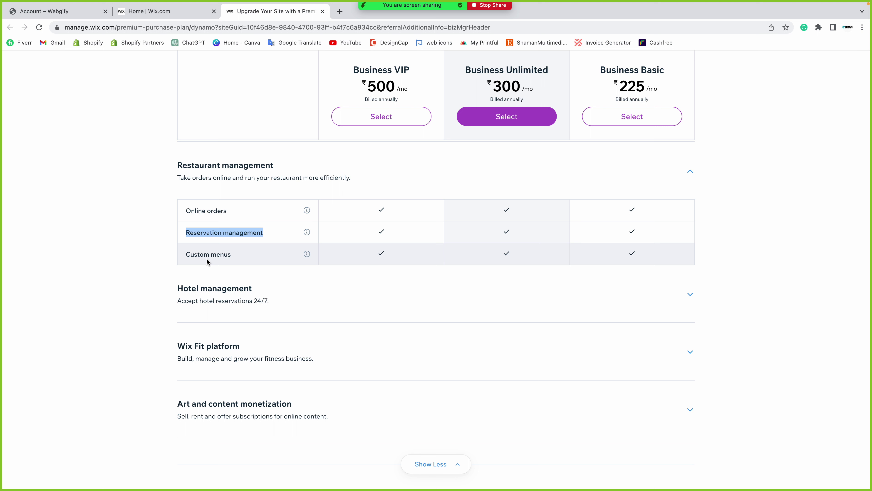
left_click_drag(183, 255, 269, 254)
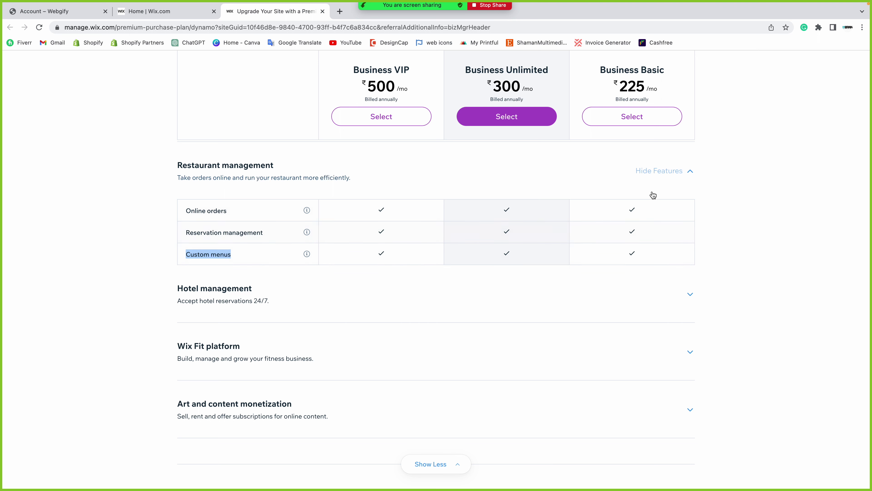
left_click(690, 172)
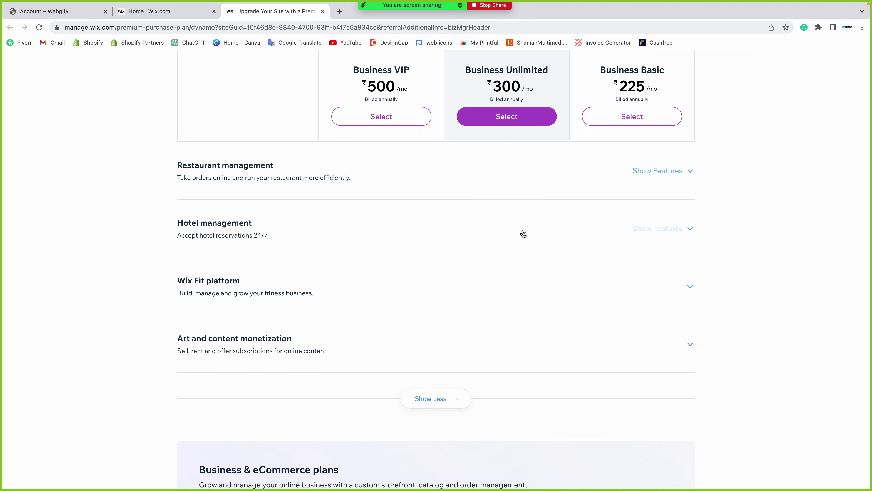
Expand the Hotel management section and highlight its description, online rentals and listings, and advanced room pricing
left_click(690, 229)
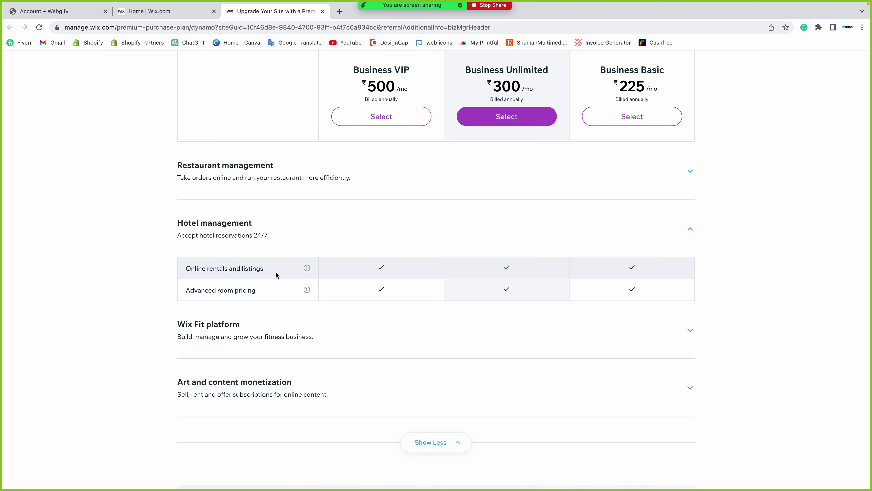
left_click_drag(269, 272, 169, 269)
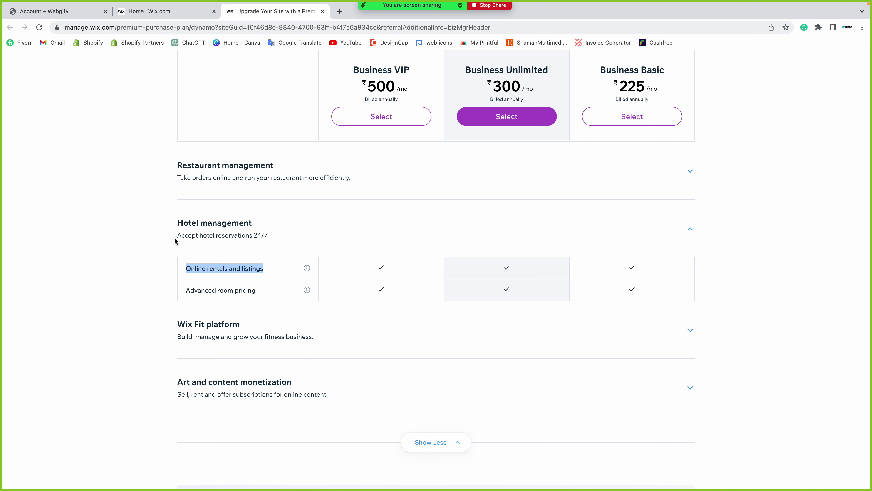
left_click_drag(175, 239, 288, 241)
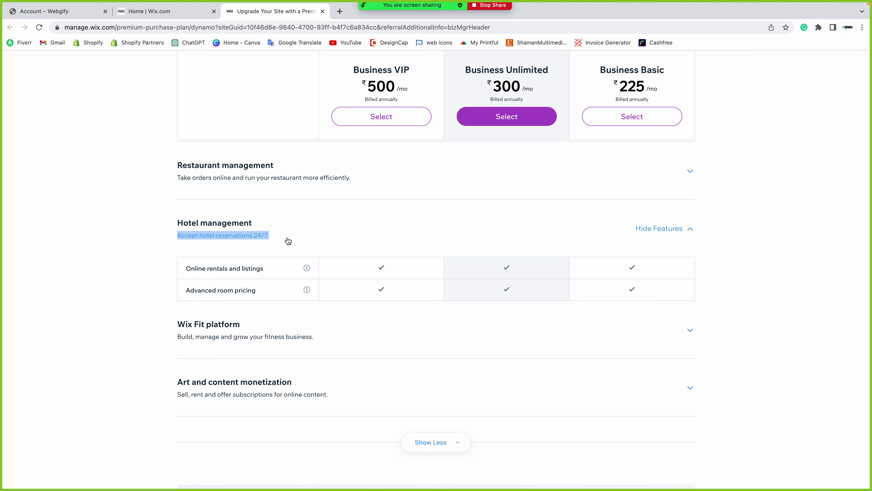
left_click(166, 268)
left_click(203, 269)
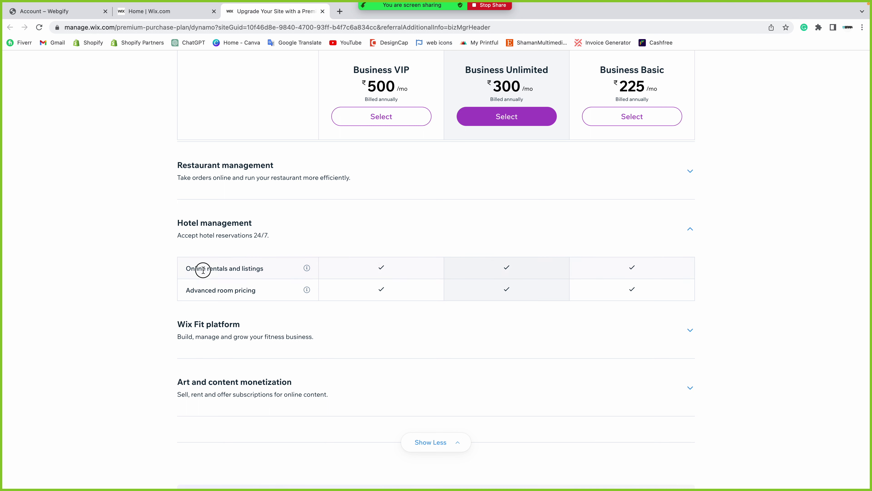
triple_click(203, 270)
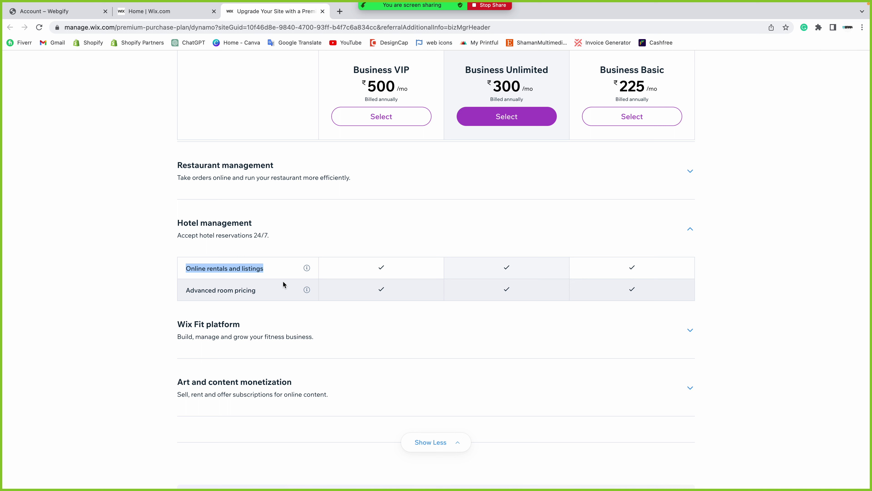
left_click(184, 289)
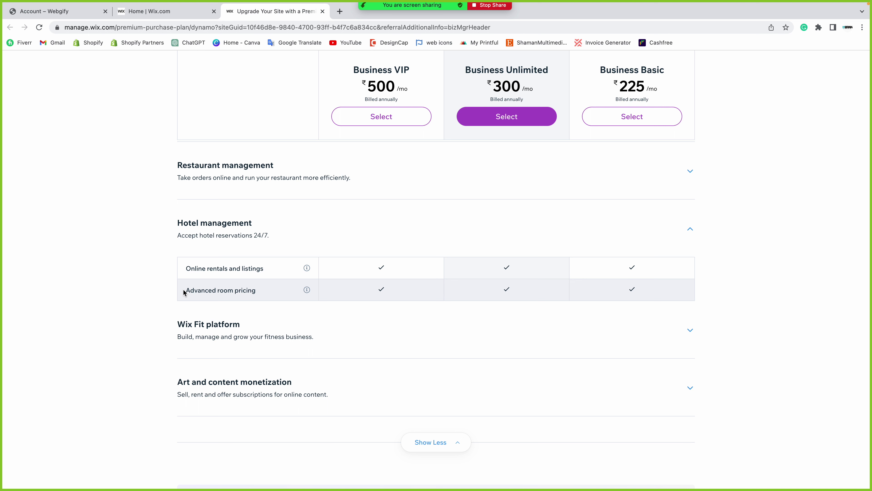
left_click_drag(184, 291, 286, 292)
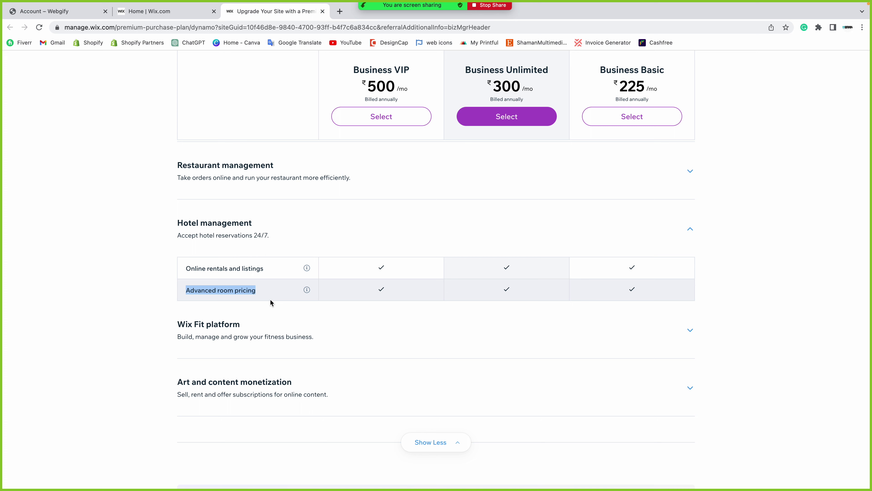
Expand the Wix Fit platform section and highlight the mobile app for members feature
left_click(690, 319)
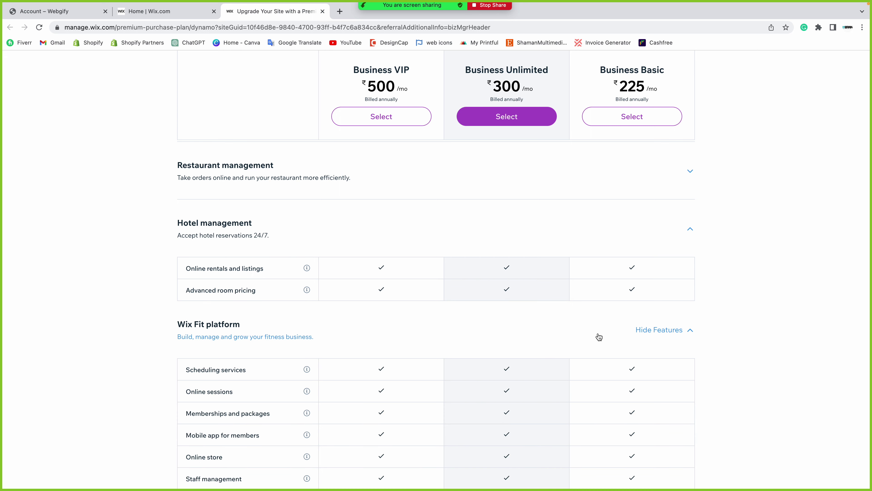
scroll(597, 332, "down", 3)
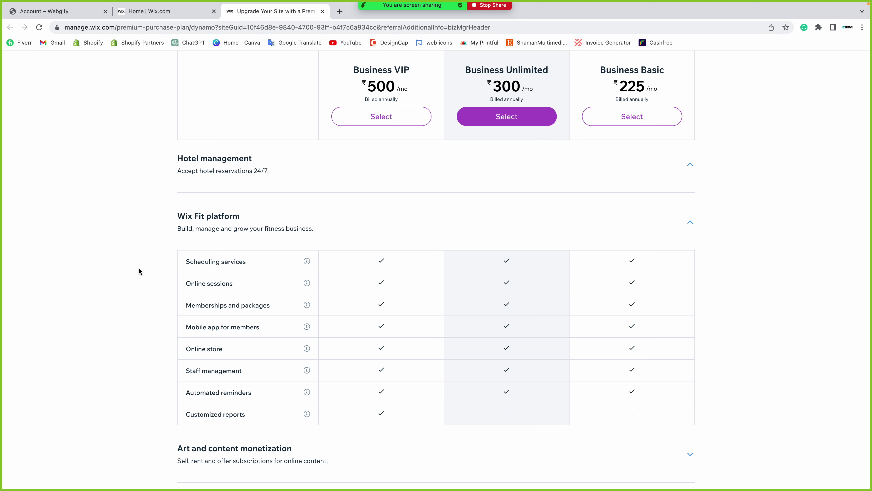
left_click_drag(181, 330, 284, 330)
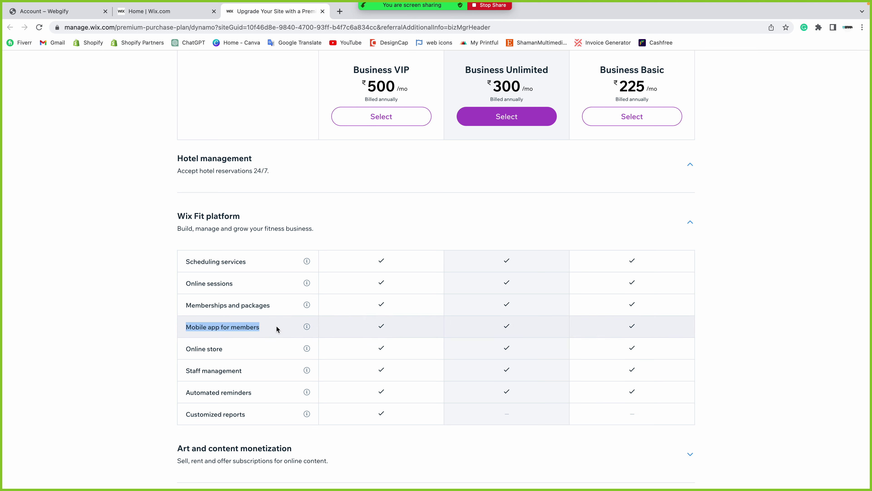
Highlight the online store, staff management and customized reports features of the Wix Fit platform, and collapse that section
scroll(276, 325, "down", 2)
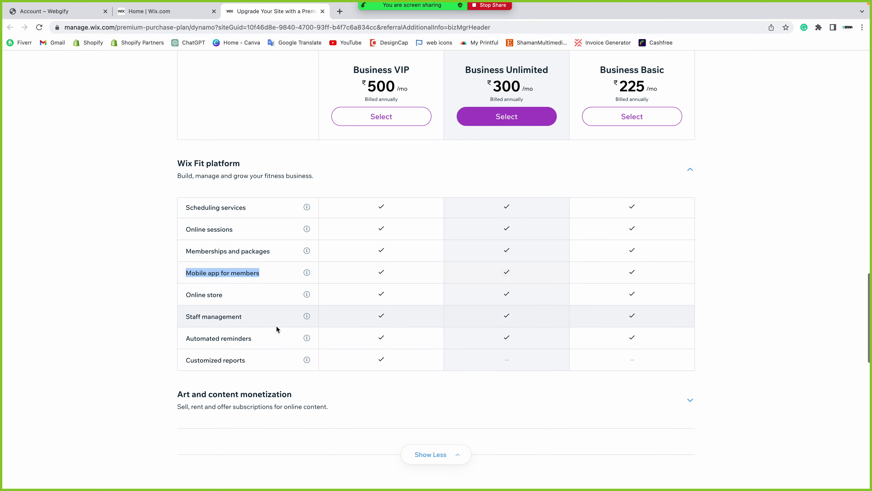
left_click_drag(182, 293, 261, 296)
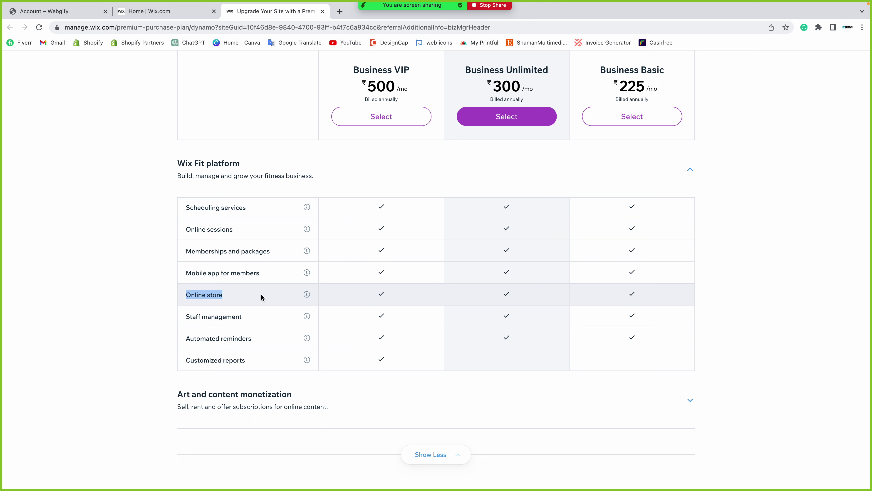
left_click_drag(186, 316, 306, 316)
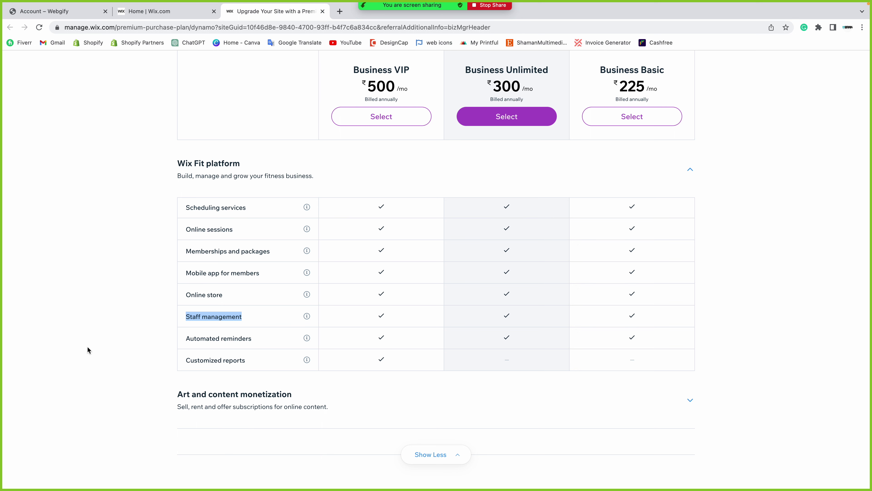
scroll(87, 346, "down", 1)
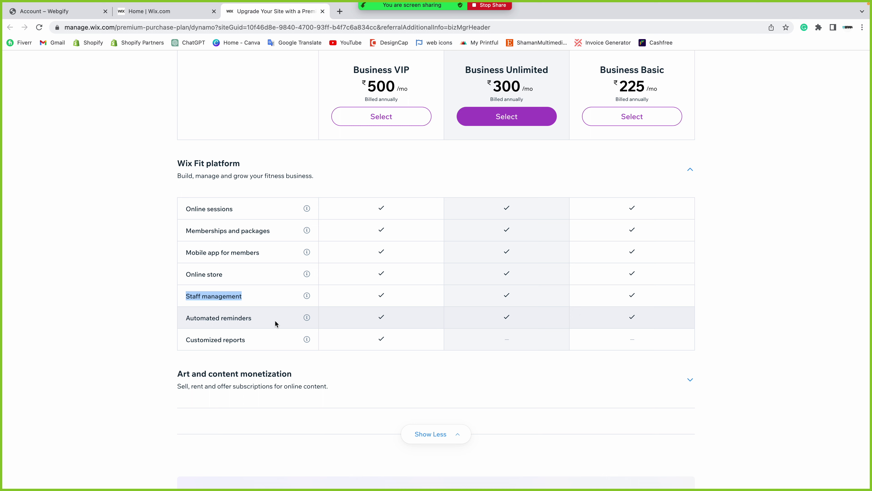
left_click_drag(181, 340, 255, 340)
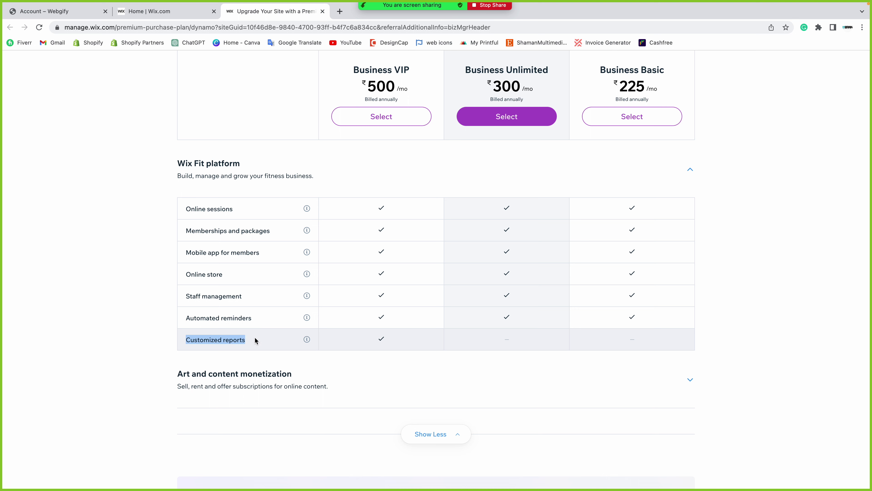
left_click(690, 170)
Examine the Art and content monetization section, highlighting the video and music streaming and artwork selling features, and collapse it
left_click(683, 206)
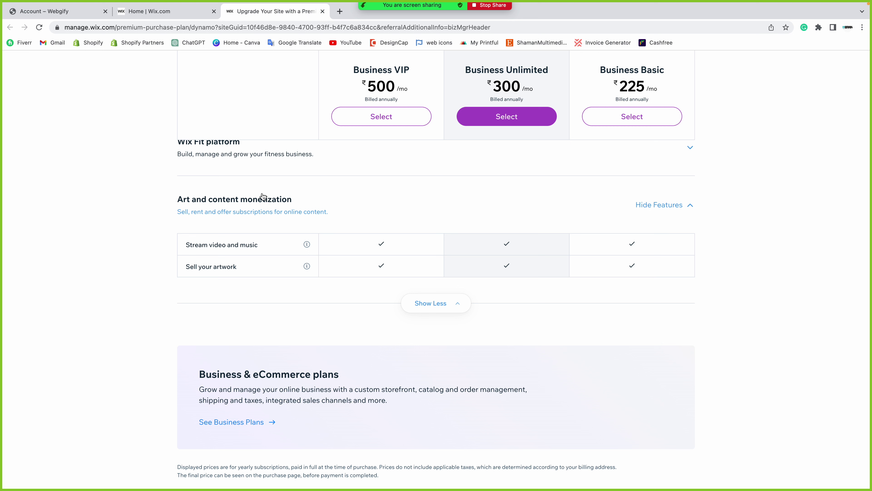
left_click_drag(167, 210, 364, 224)
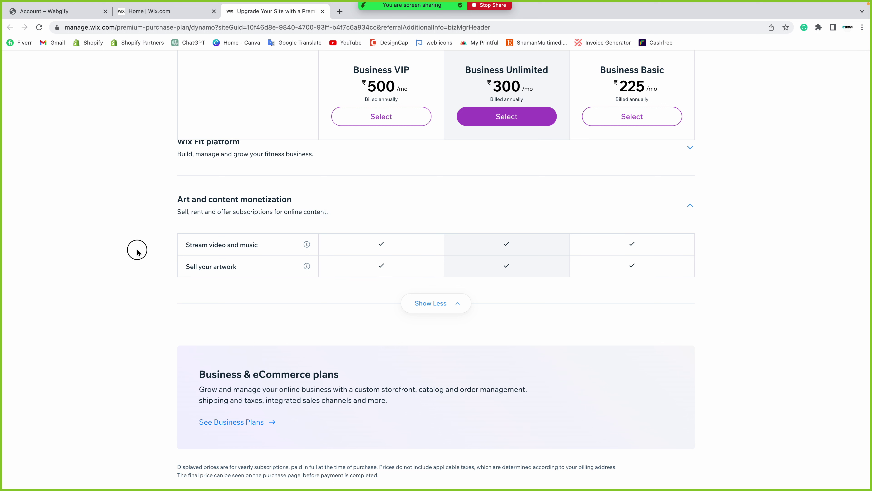
left_click_drag(136, 247, 274, 245)
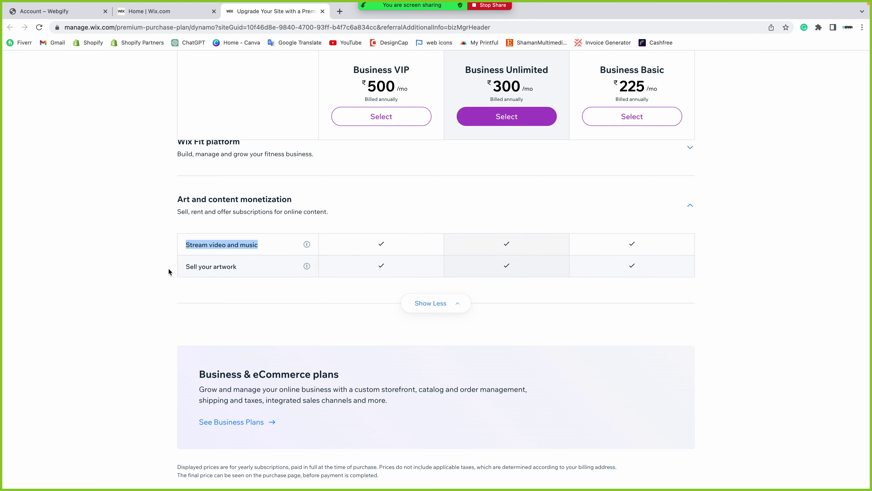
left_click_drag(171, 268, 259, 268)
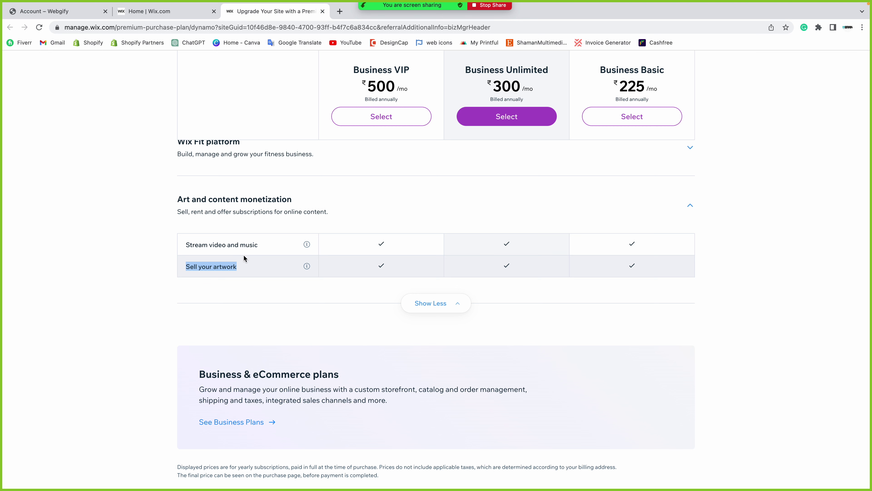
scroll(351, 304, "down", 1)
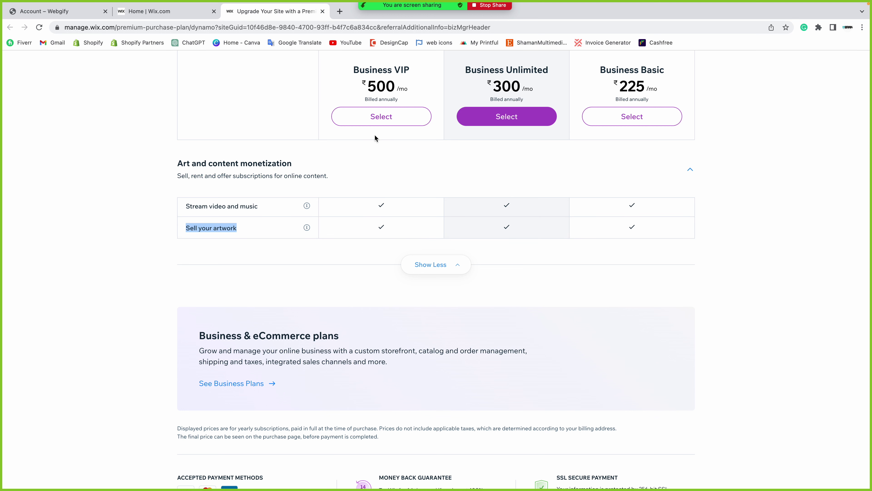
left_click(402, 170)
Select the Business Unlimited plan with the 2 Years billing cycle and continue to checkout
scroll(402, 288, "down", 1)
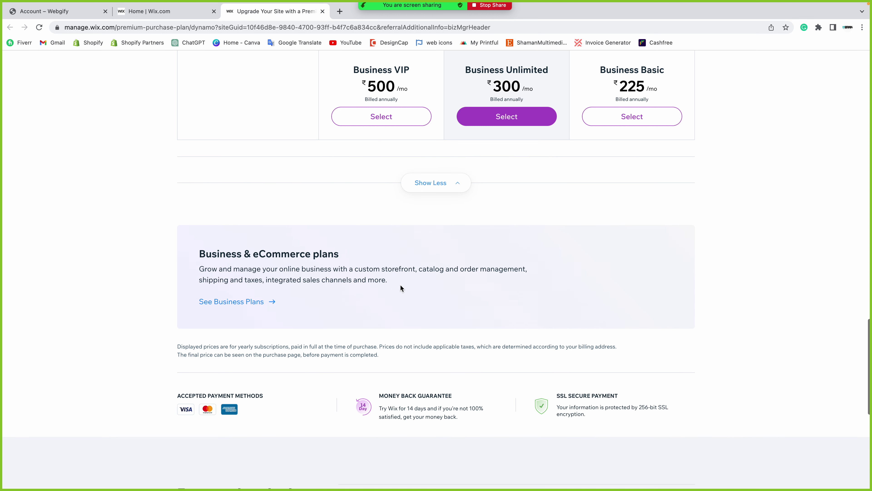
scroll(400, 288, "up", 10)
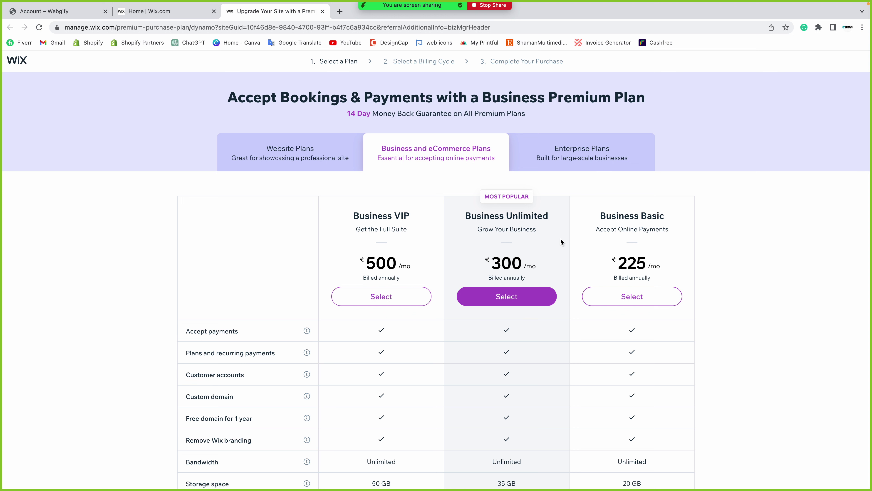
left_click(515, 301)
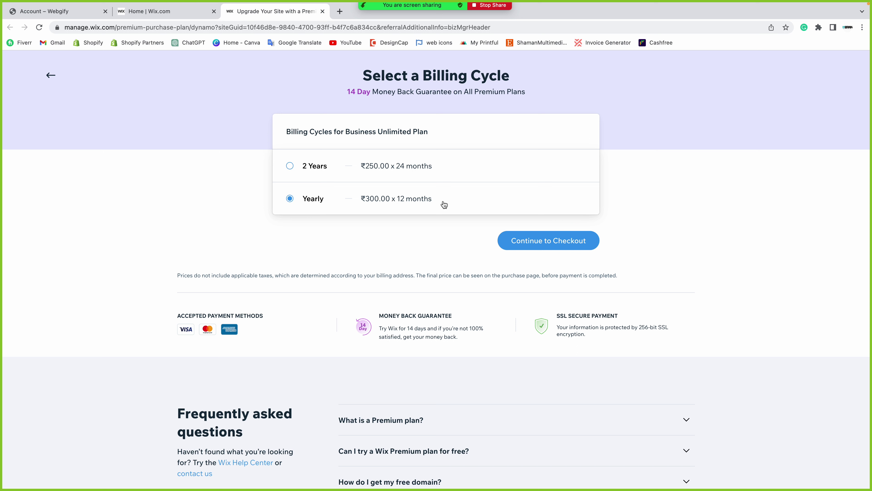
left_click(315, 167)
left_click(551, 250)
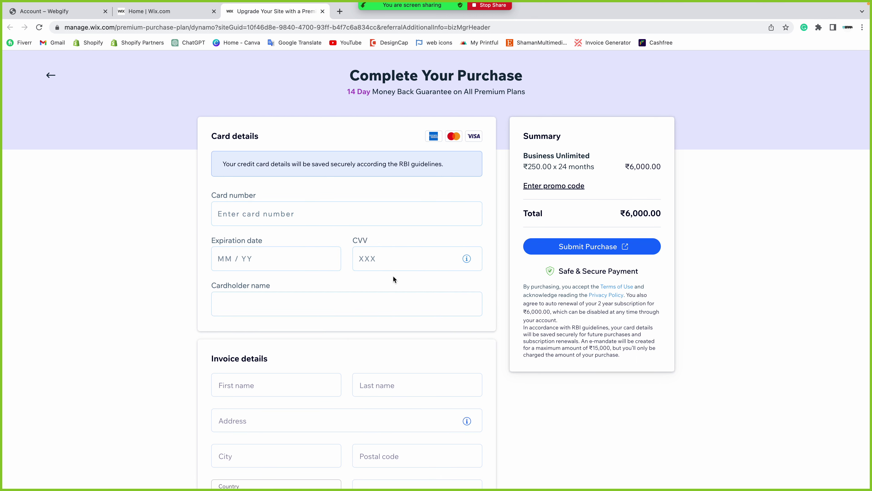
Review the card and invoice fields, and highlight the plan name and billing price in the order summary
scroll(393, 276, "down", 3)
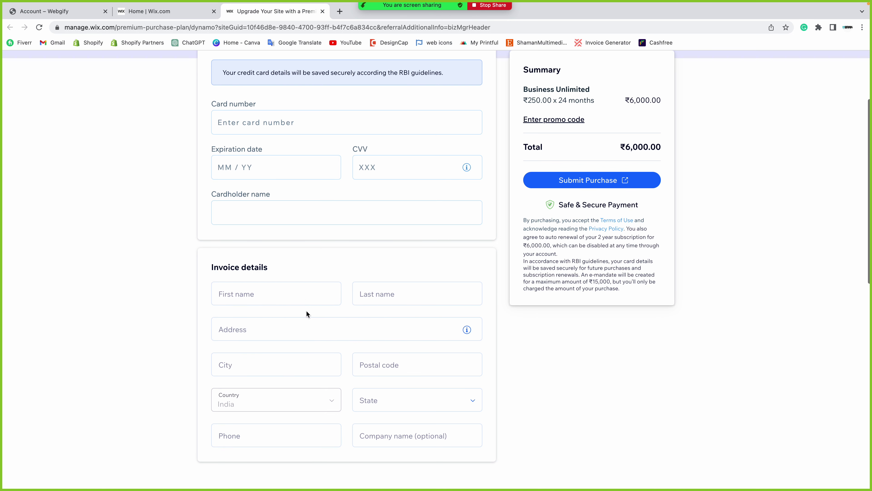
scroll(306, 311, "up", 2)
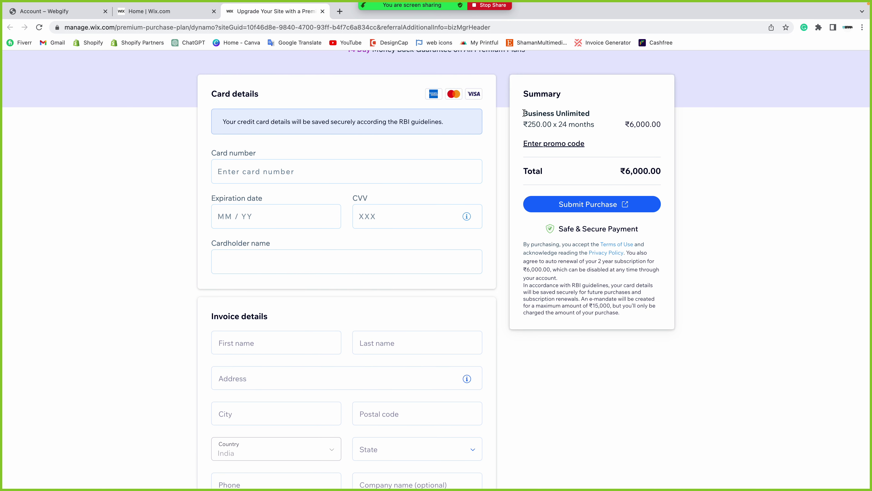
left_click_drag(520, 113, 607, 112)
left_click(604, 128)
left_click_drag(520, 127, 652, 122)
left_click(635, 132)
Open the promo code entry in the order summary, leave it empty, and highlight the total price
left_click(533, 144)
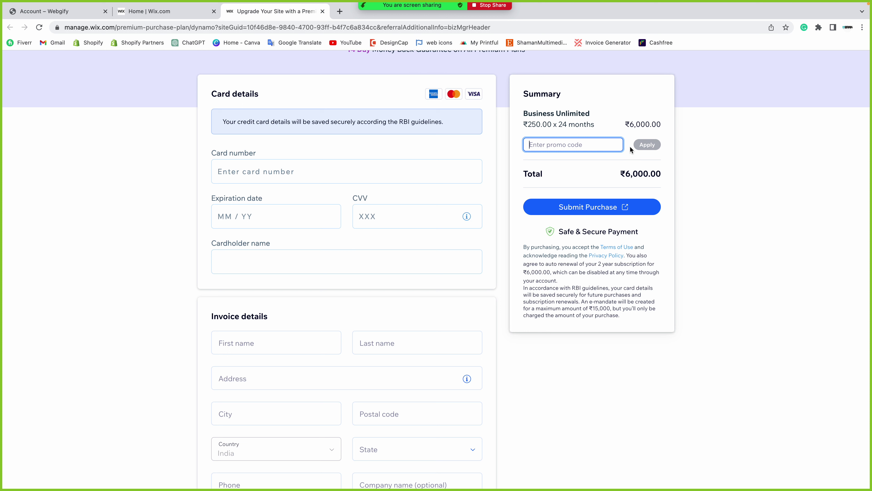
left_click(652, 145)
left_click_drag(618, 174, 691, 170)
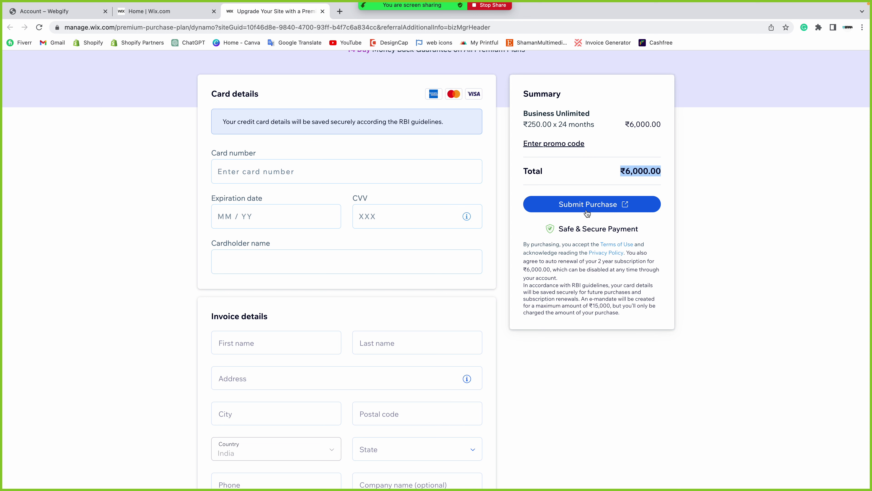
scroll(587, 213, "up", 2)
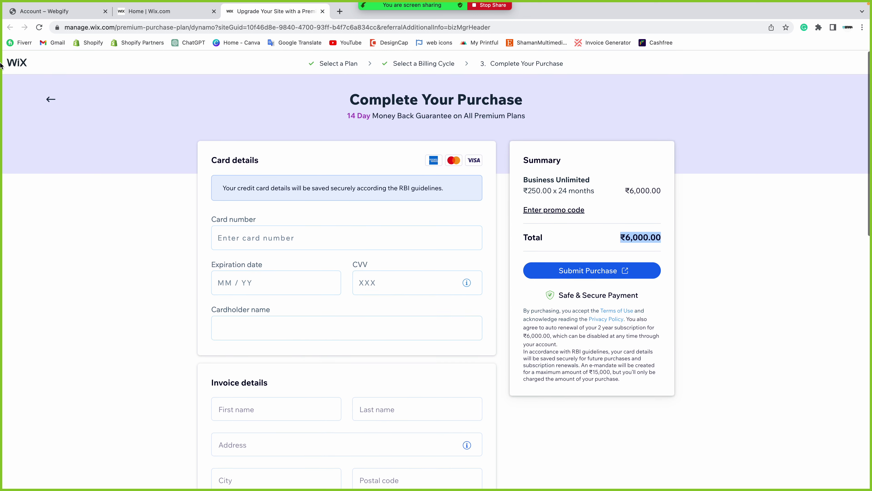
Return from the checkout to the business plan comparison and highlight the Free domain for 1 year feature
left_click(55, 101)
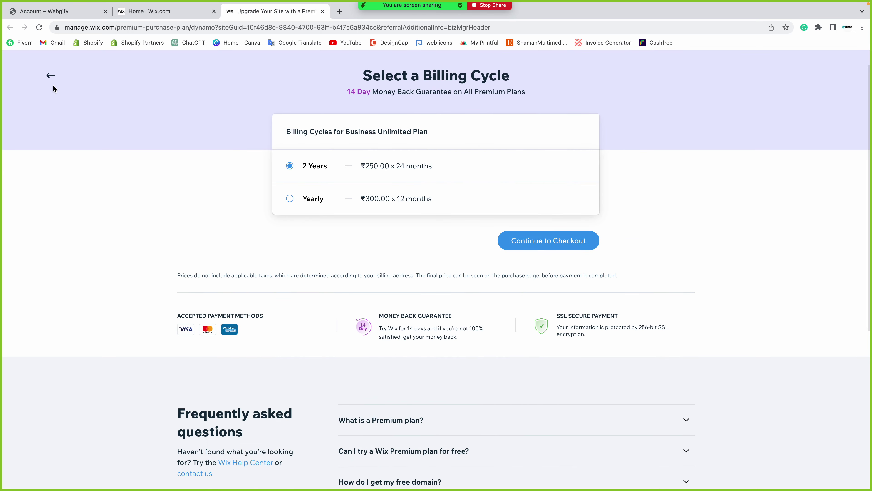
left_click(50, 74)
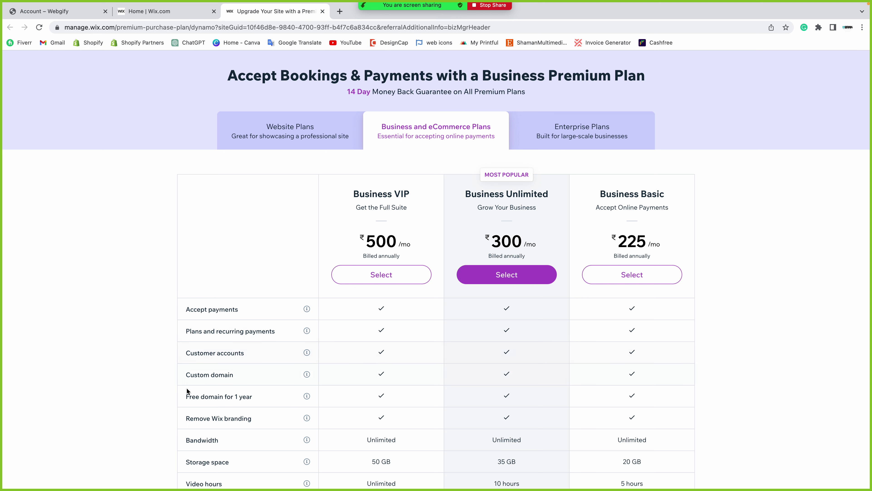
left_click_drag(170, 398, 274, 399)
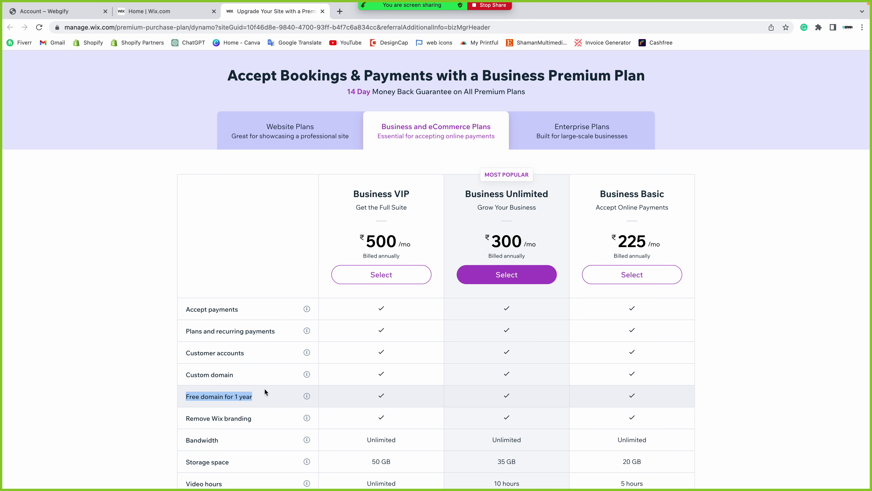
scroll(264, 392, "down", 2)
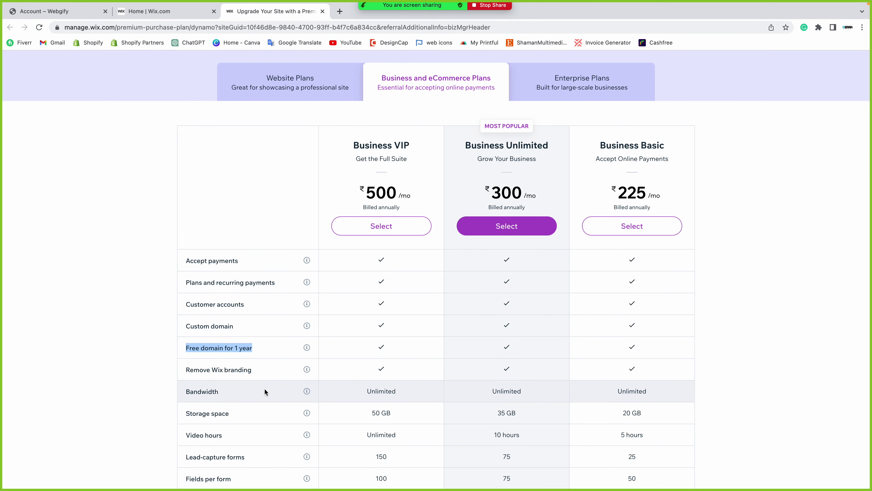
scroll(264, 388, "up", 3)
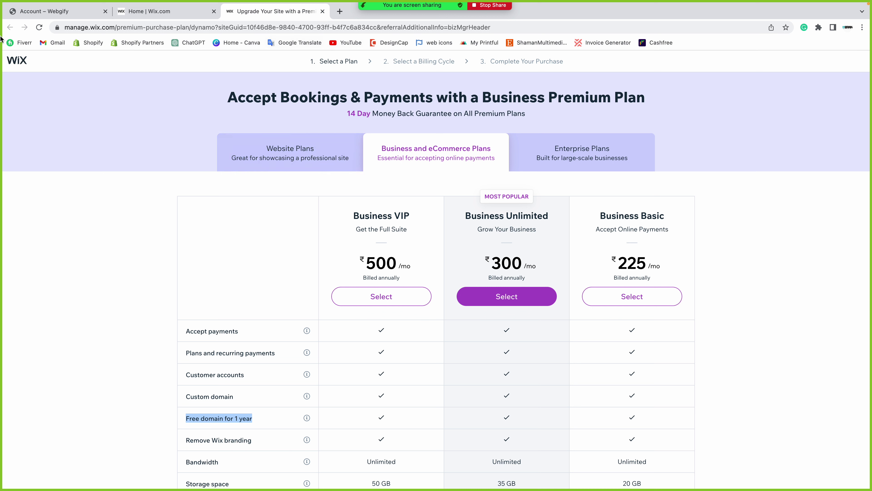
Close the premium plan upgrade page, leaving the purchase unsaved, and return to the site dashboard
left_click(197, 17)
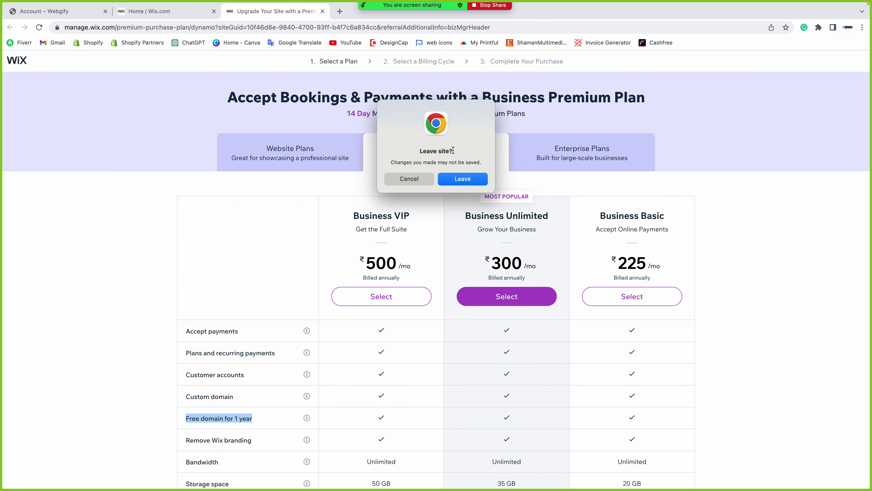
left_click(462, 177)
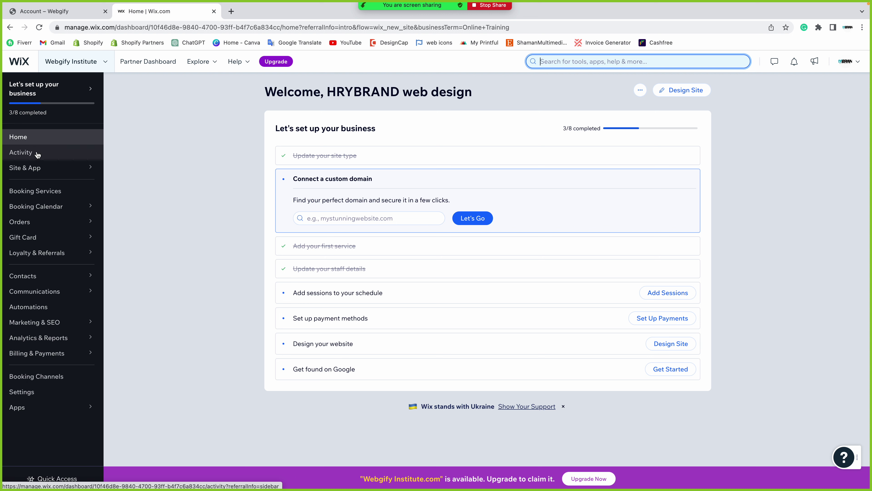
mouse_move(37, 211)
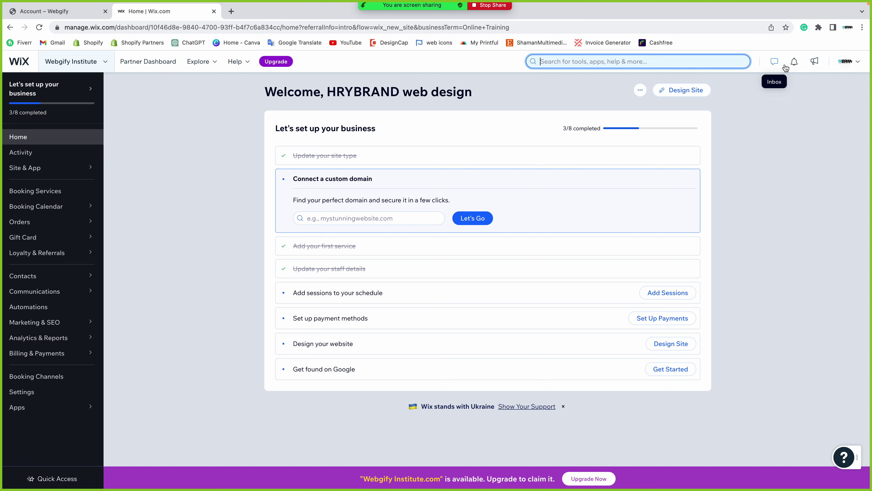
Check the notifications, and look through the New Releases product updates, highlighting the Request payment automatically entry
left_click(795, 65)
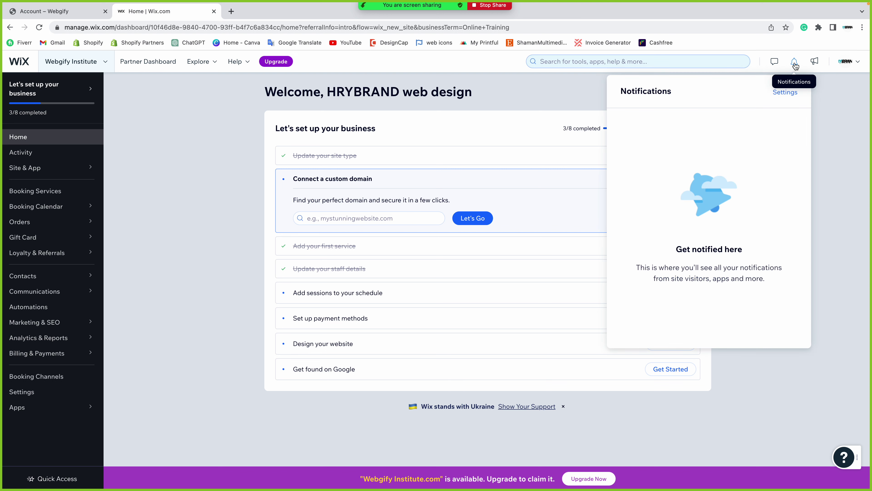
left_click(815, 63)
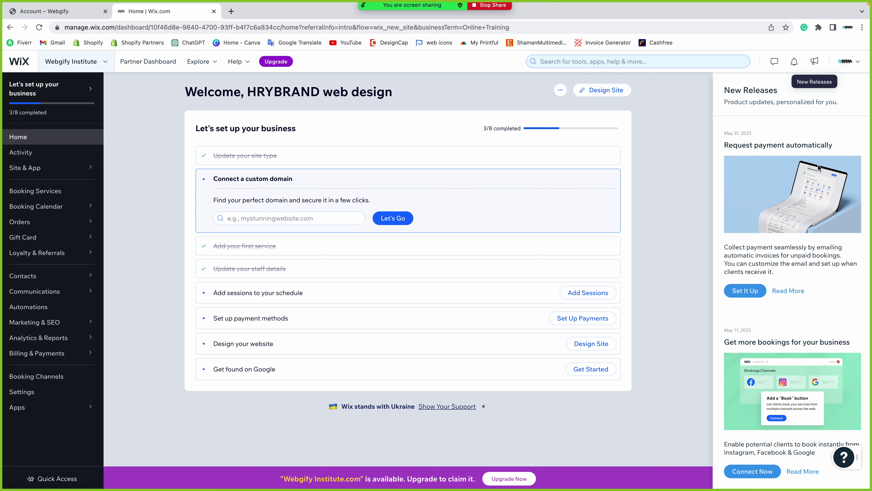
left_click_drag(721, 146, 838, 146)
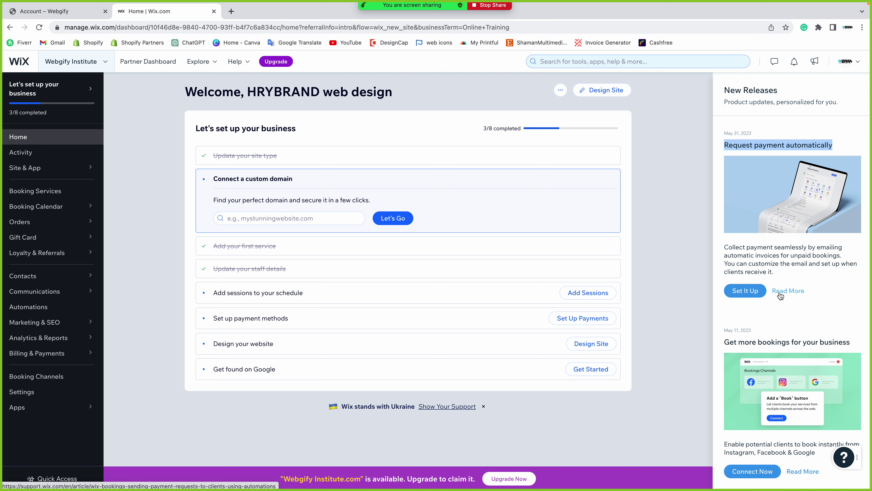
scroll(779, 293, "down", 2)
scroll(779, 294, "down", 8)
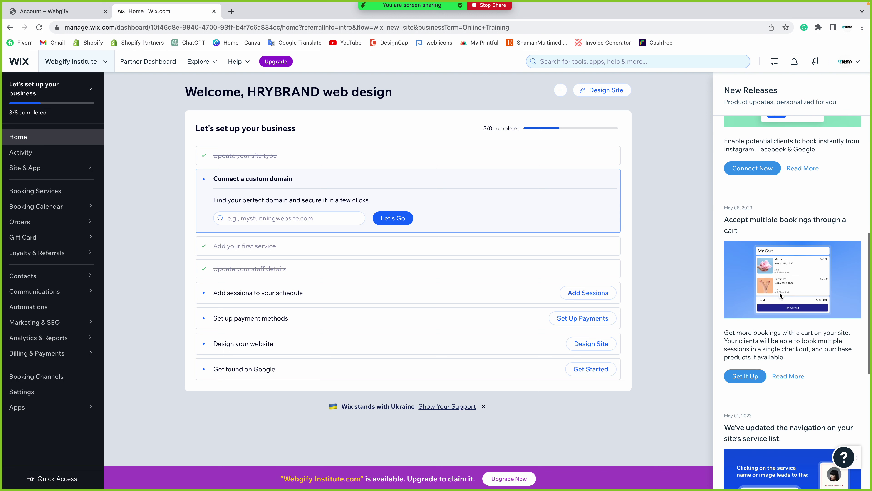
scroll(780, 294, "down", 6)
scroll(780, 294, "up", 16)
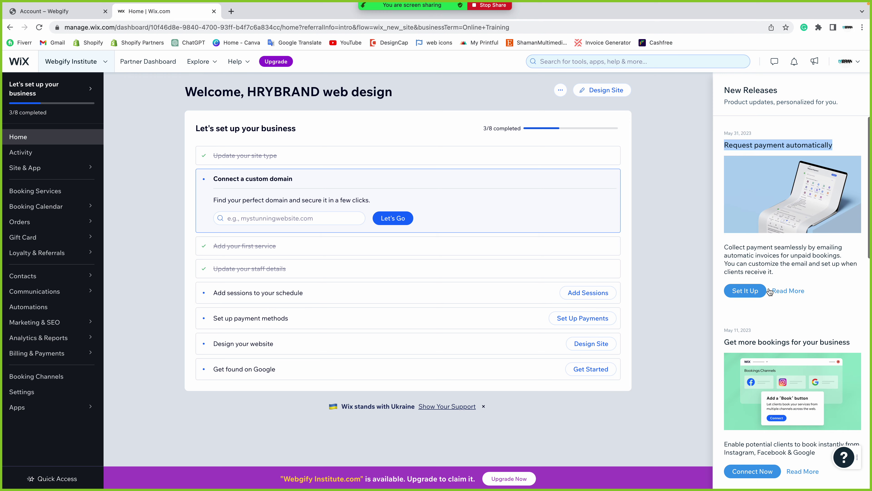
left_click(814, 61)
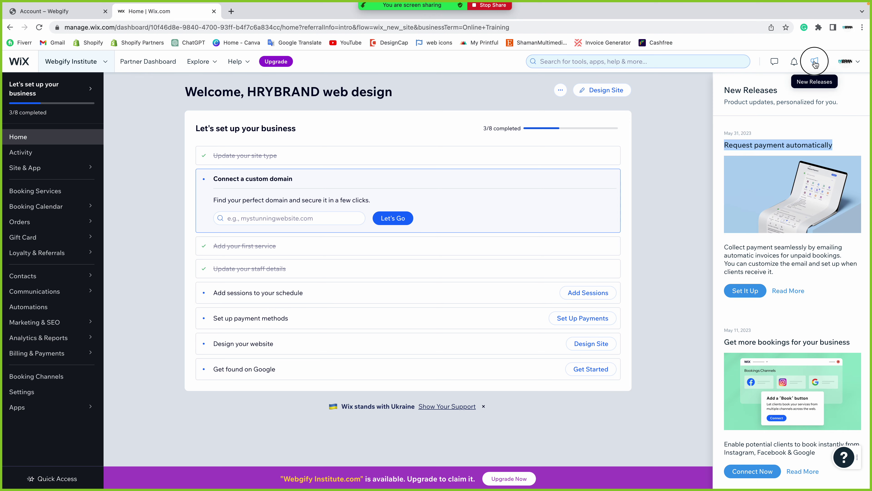
Review the account options and the compact business setup checklist, closing each after viewing
left_click(855, 63)
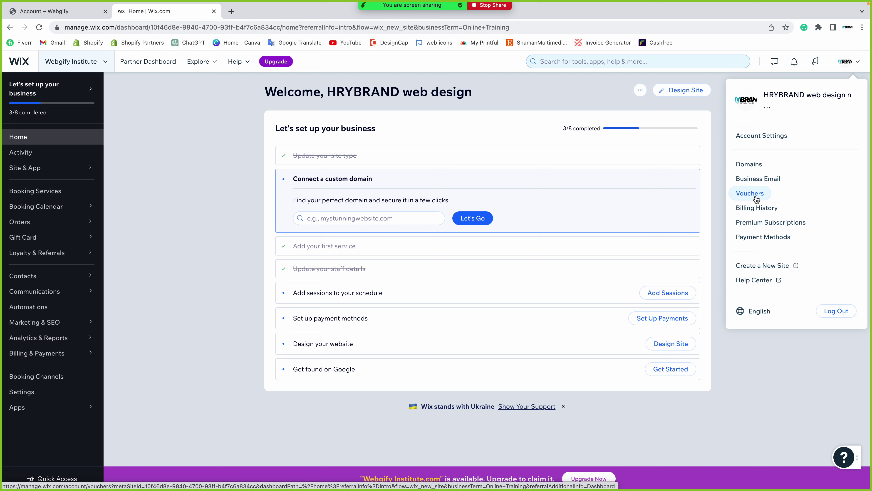
left_click(190, 150)
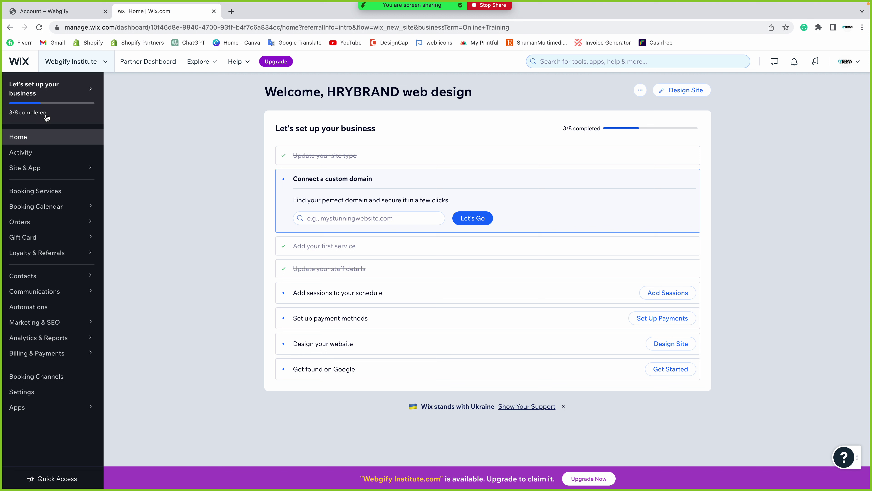
left_click(58, 102)
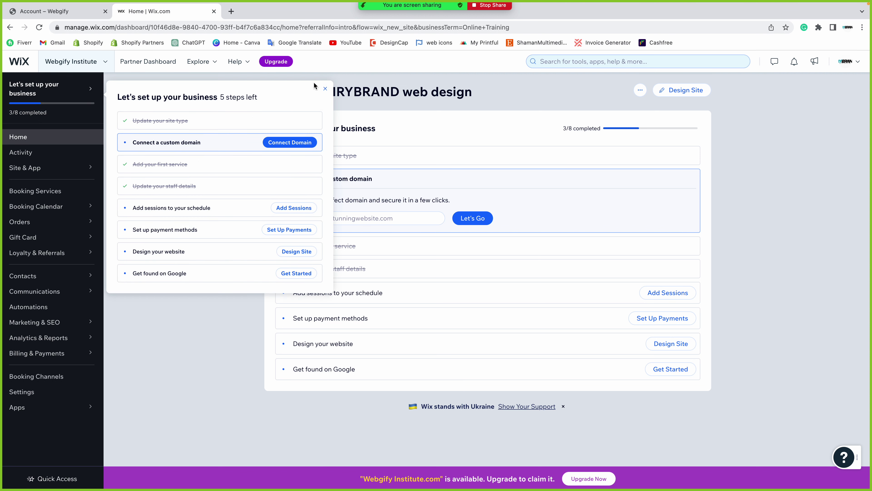
left_click(325, 88)
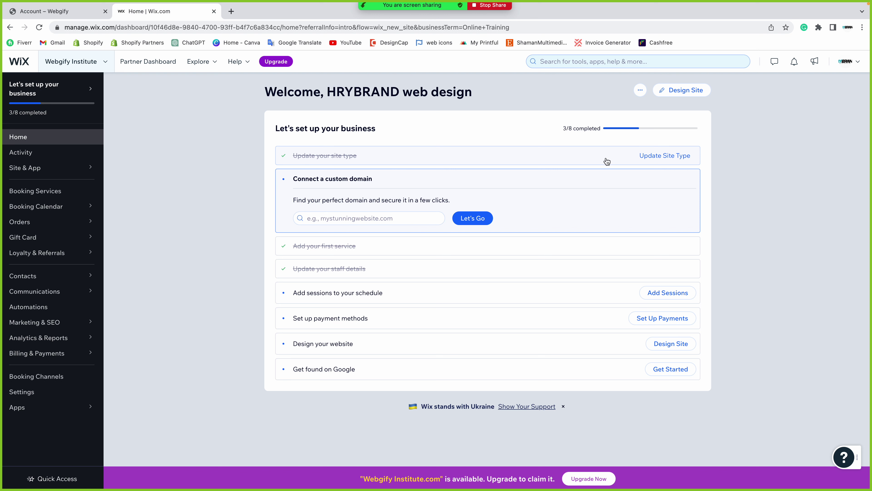
Save Online Training as the website type, and highlight the Connect a custom domain task in the setup checklist
left_click(668, 156)
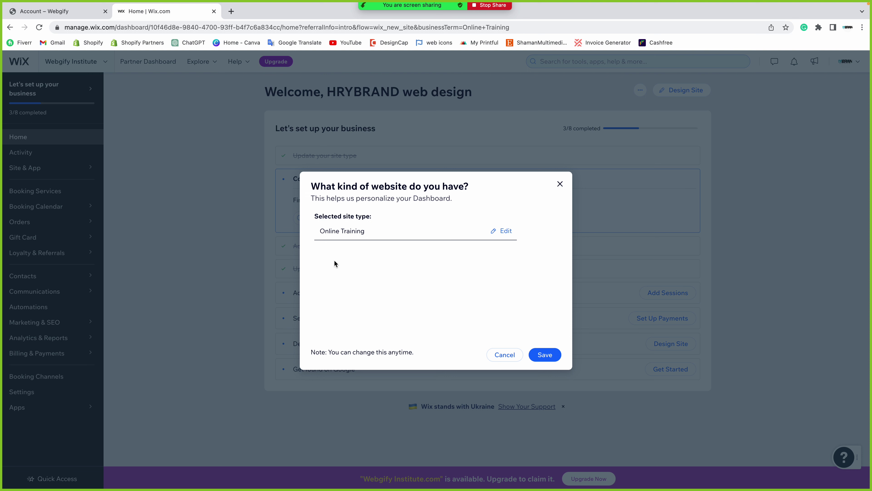
left_click(545, 357)
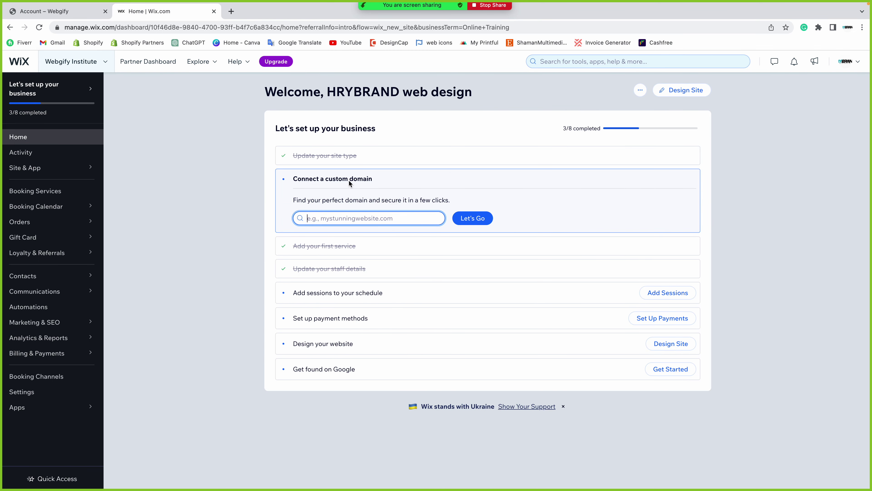
left_click_drag(294, 179, 393, 181)
left_click(330, 222)
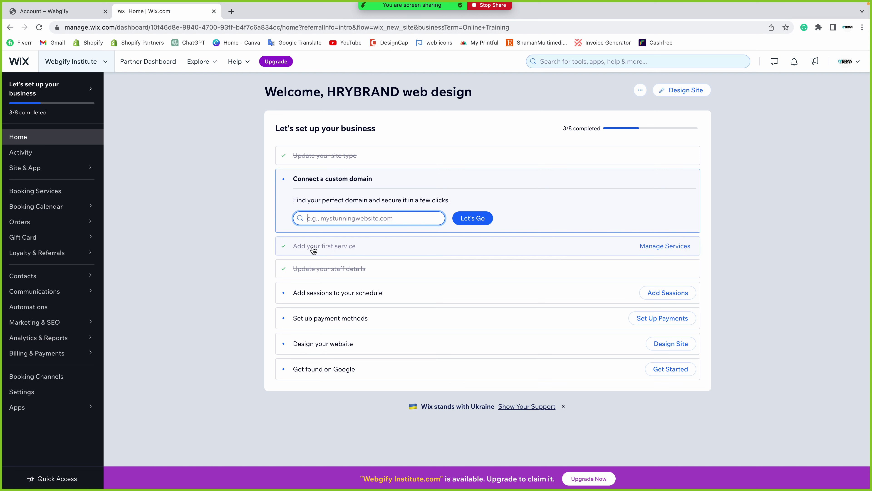
Open the Online Courses booking service for editing and review its service type options, keeping Course
left_click(330, 248)
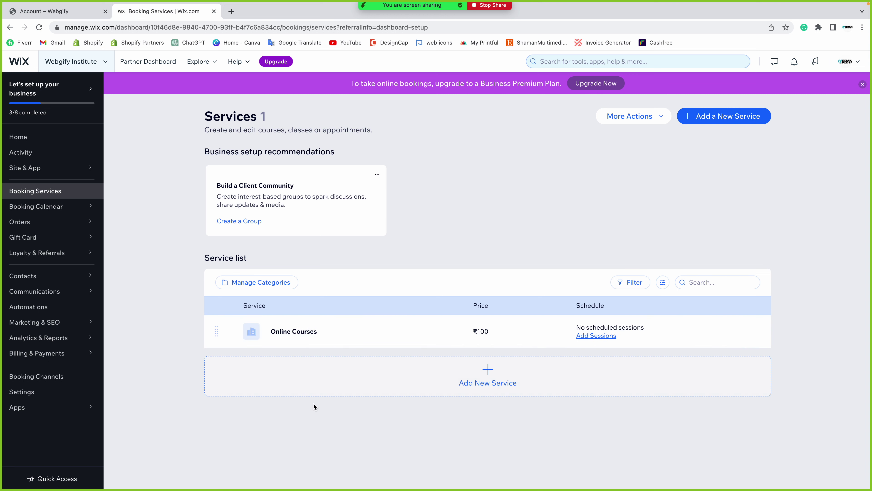
left_click(293, 332)
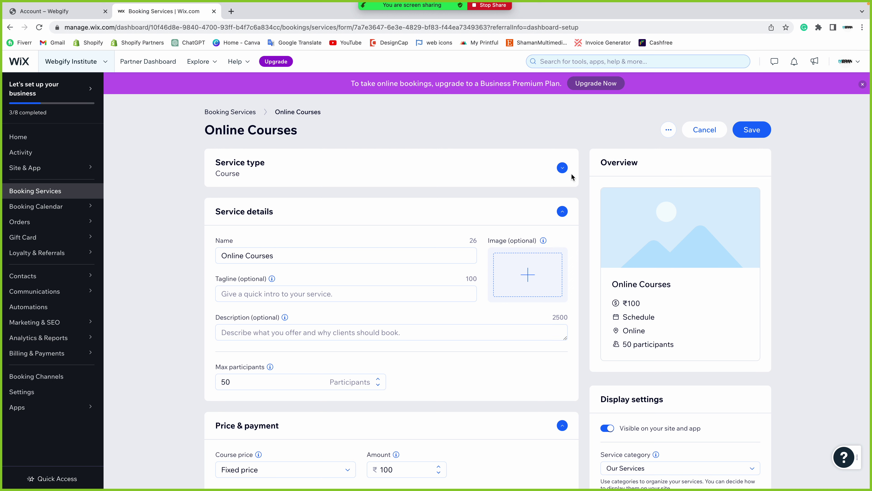
left_click(563, 168)
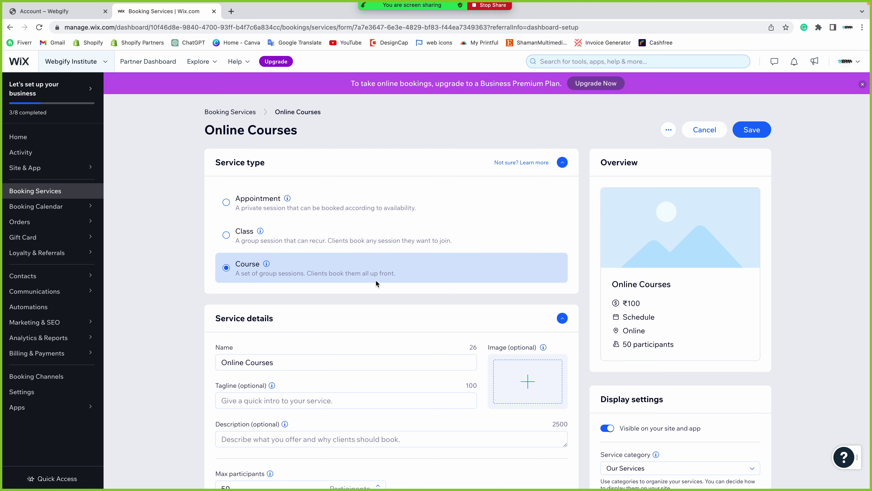
left_click(562, 162)
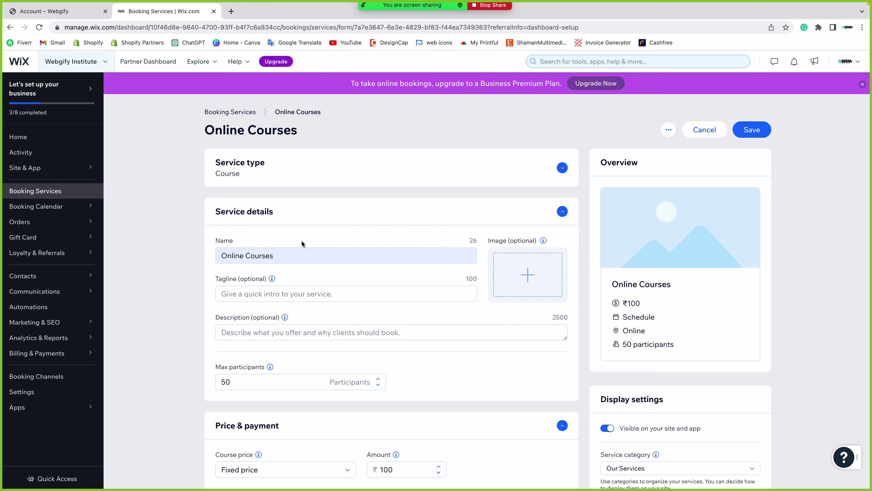
Rename the service as Computer Online Courses
left_click_drag(274, 255, 217, 258)
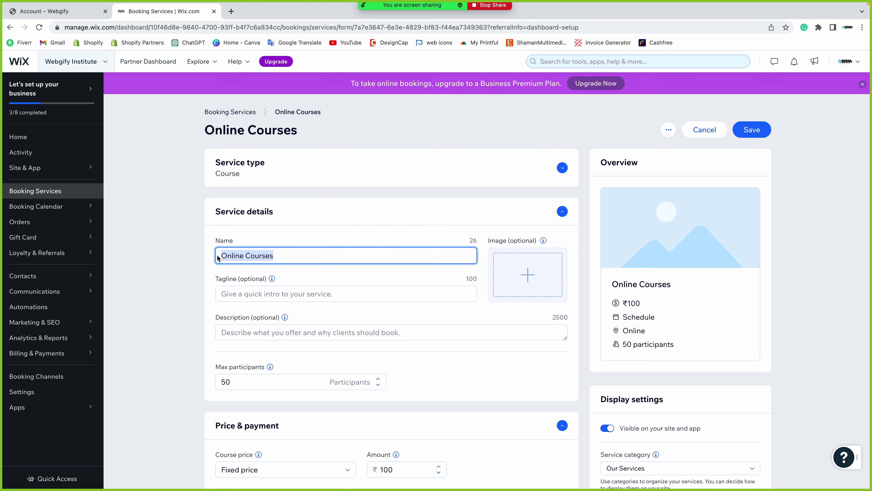
left_click(286, 254)
left_click(222, 255)
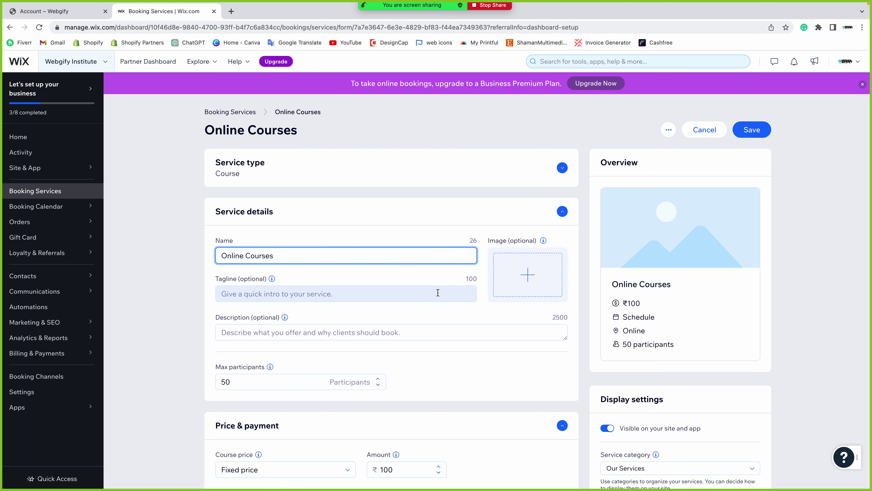
type("Computer")
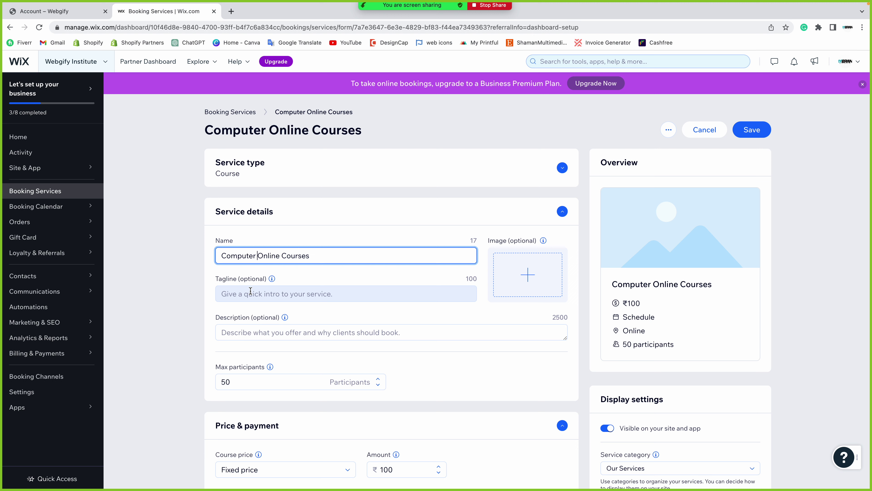
Leave the service description empty and set the maximum participants to 10
left_click(241, 331)
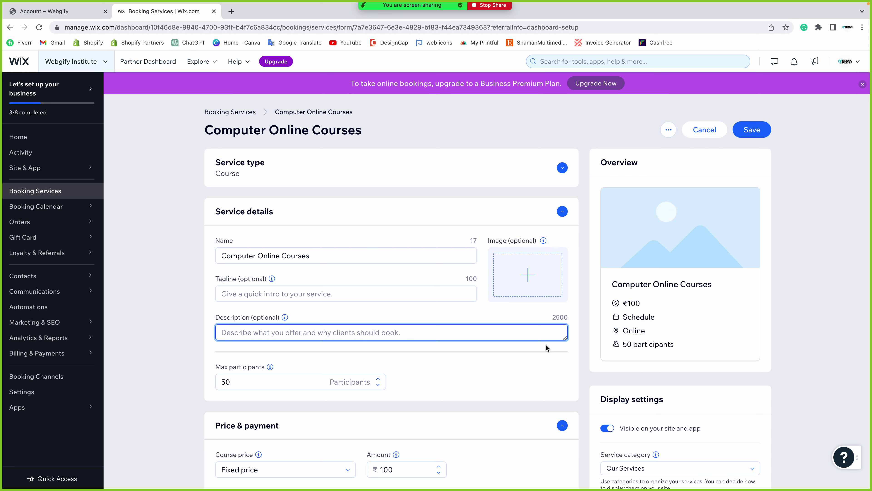
scroll(546, 345, "down", 2)
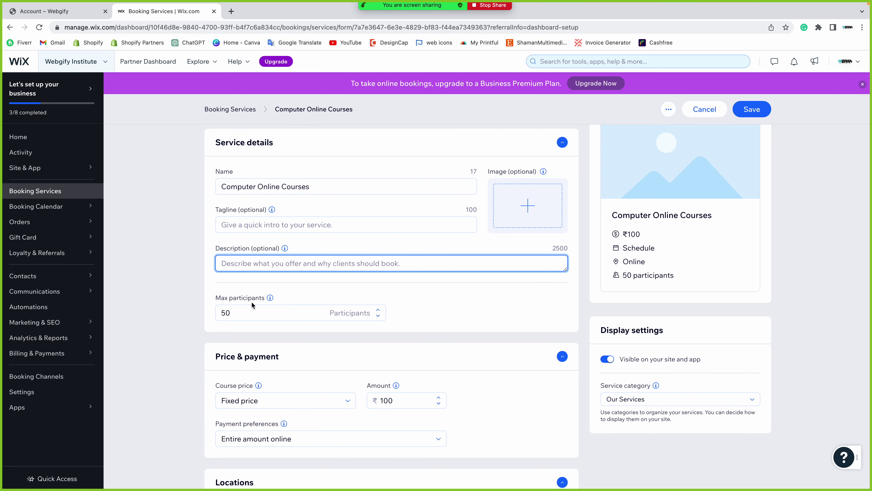
left_click(243, 313)
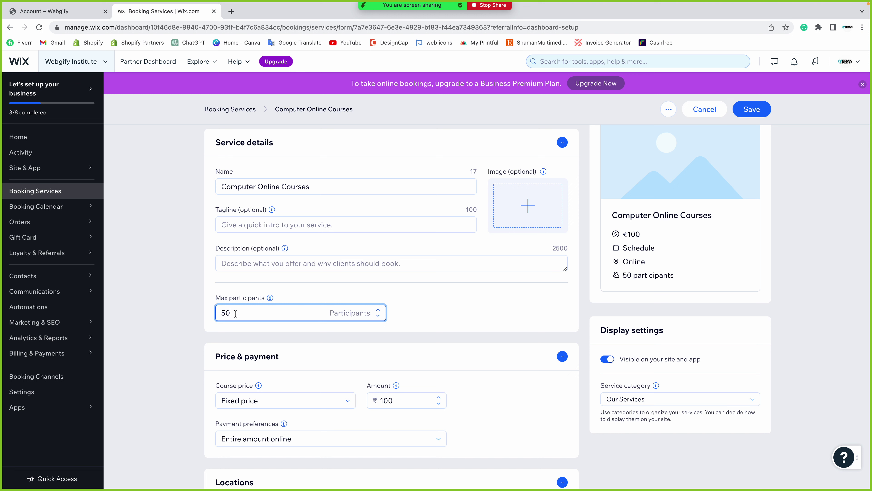
left_click_drag(235, 313, 214, 315)
type("10")
left_click(446, 308)
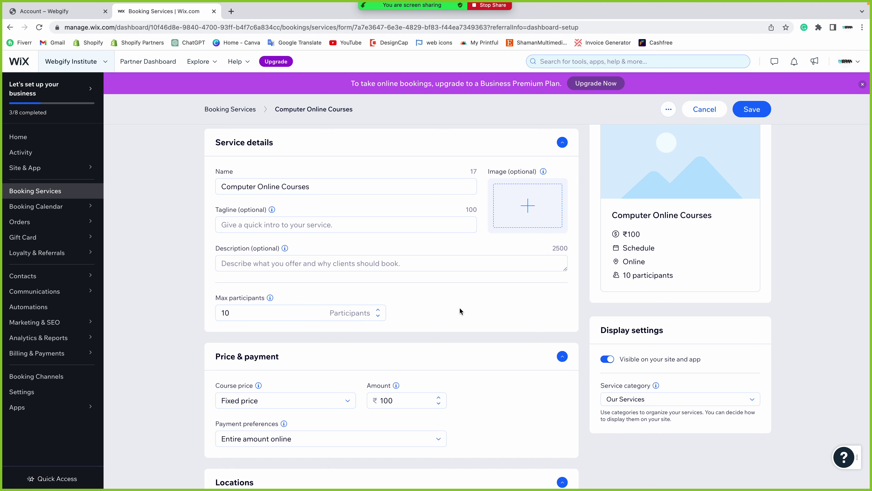
Review the course price options in the Price & payment section, keeping Fixed price
scroll(459, 307, "down", 3)
left_click(294, 247)
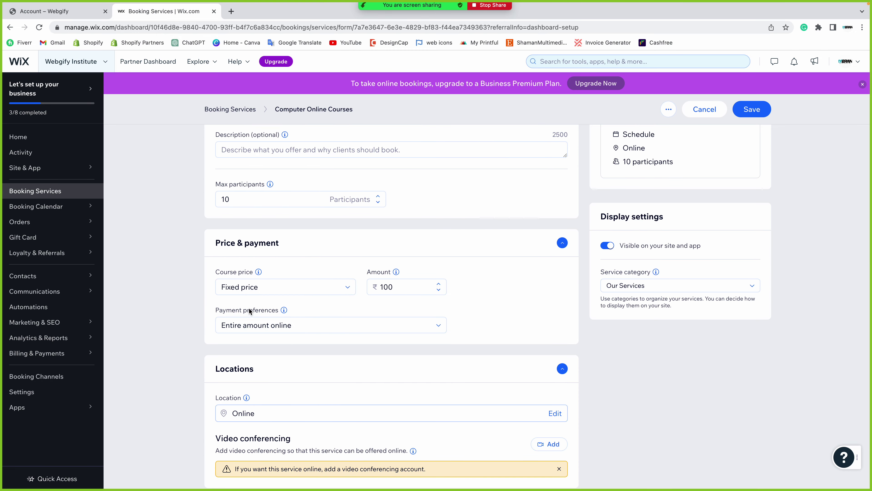
left_click(282, 286)
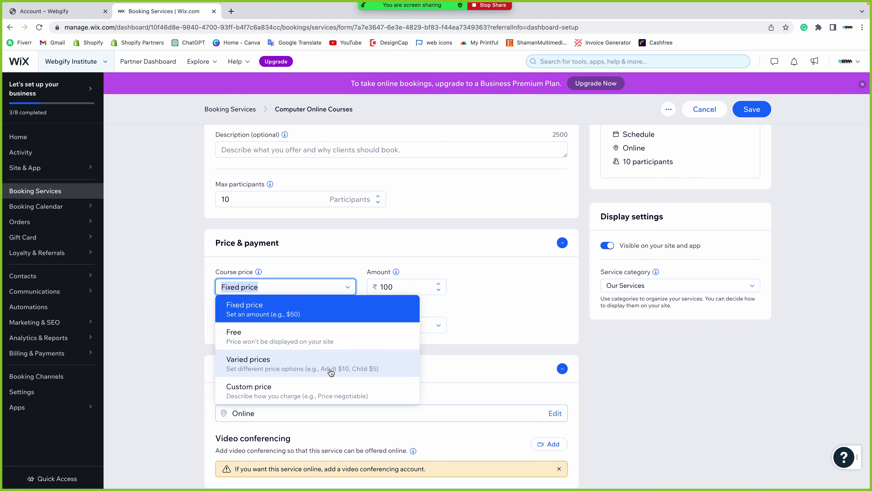
left_click(466, 298)
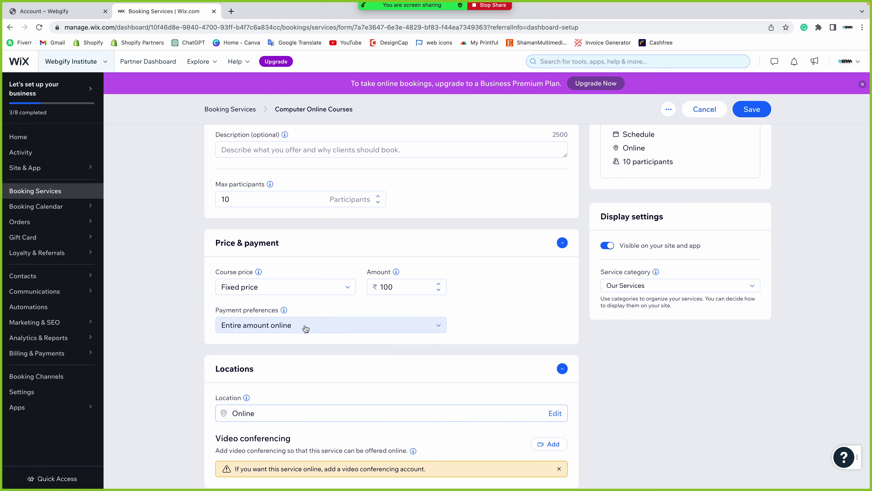
Review the payment preference and location options of the service, keeping Entire amount online and the Online location
left_click(298, 330)
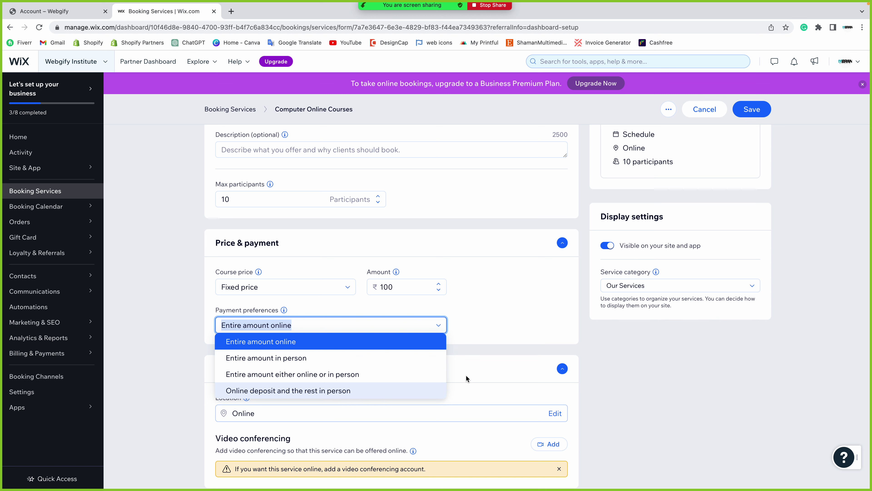
left_click(493, 317)
scroll(278, 327, "down", 5)
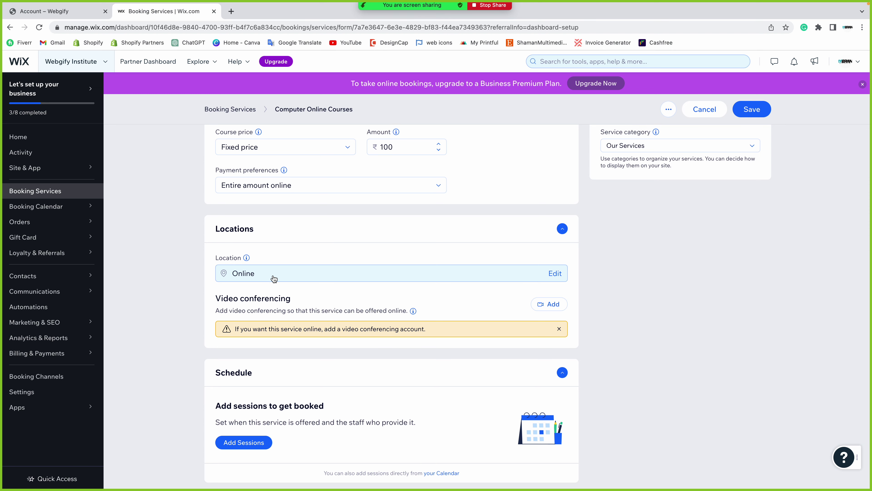
left_click(273, 278)
left_click(451, 298)
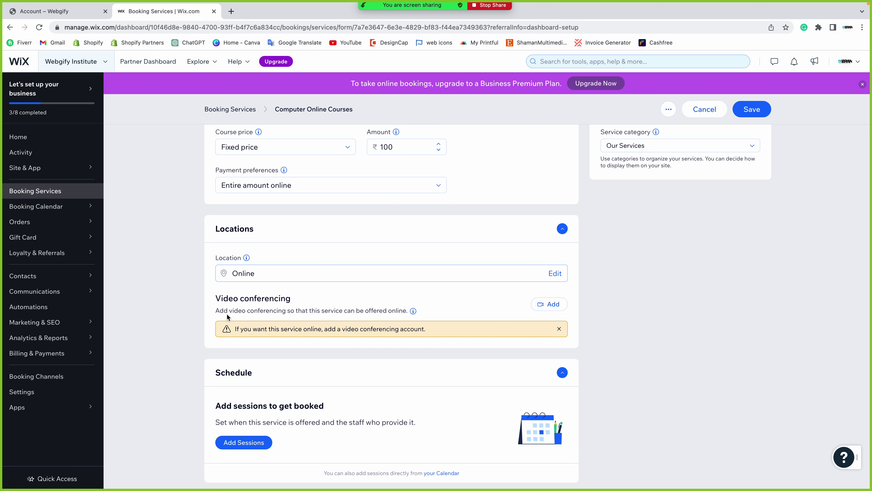
Examine the video conferencing note and the Schedule section of the service form
left_click_drag(214, 312, 372, 329)
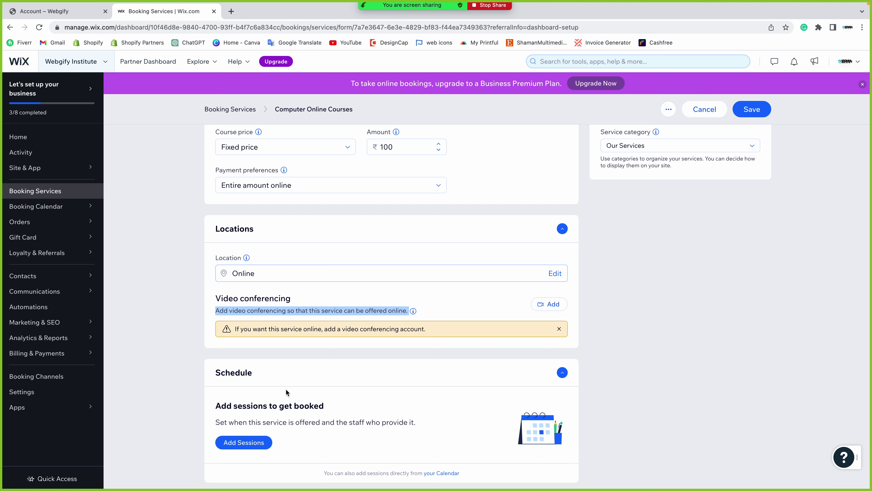
scroll(285, 388, "down", 4)
scroll(285, 388, "up", 3)
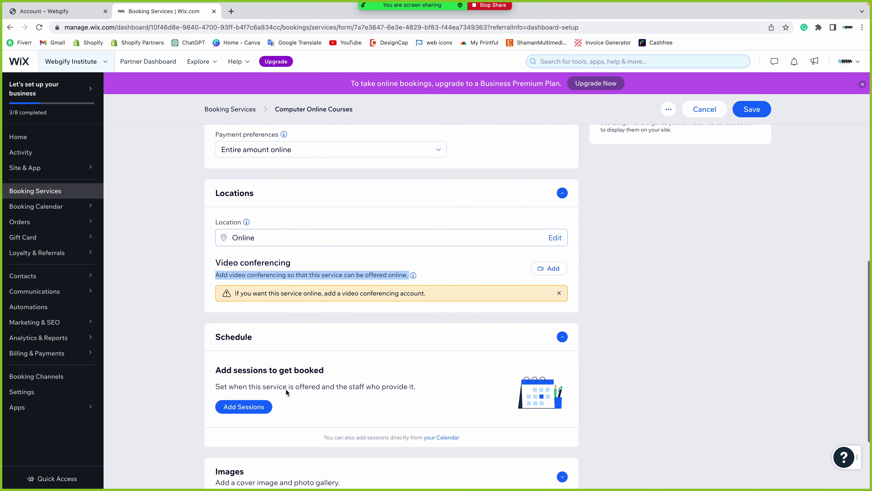
scroll(286, 391, "down", 3)
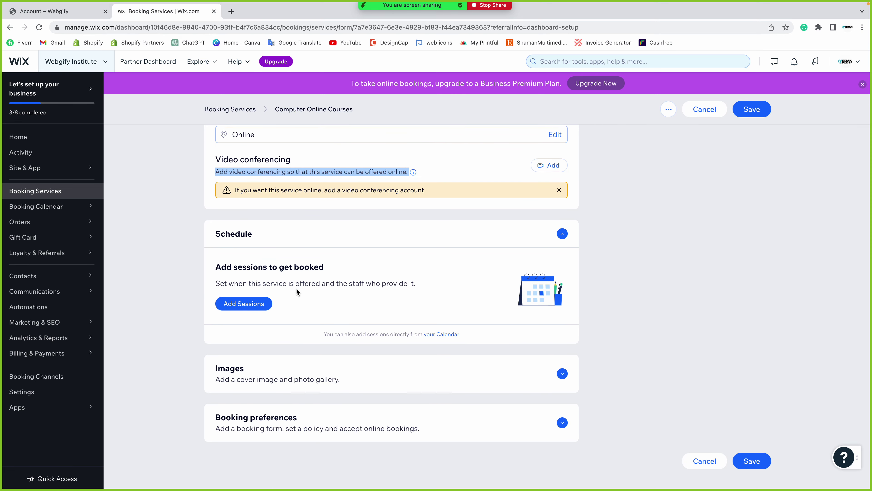
Expand the Images and Booking preferences sections of the service and review their settings
left_click(560, 373)
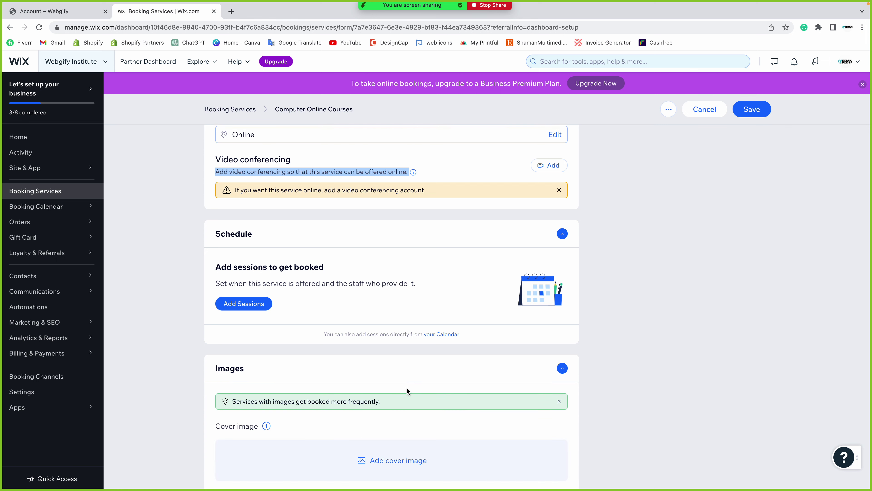
scroll(397, 386, "down", 4)
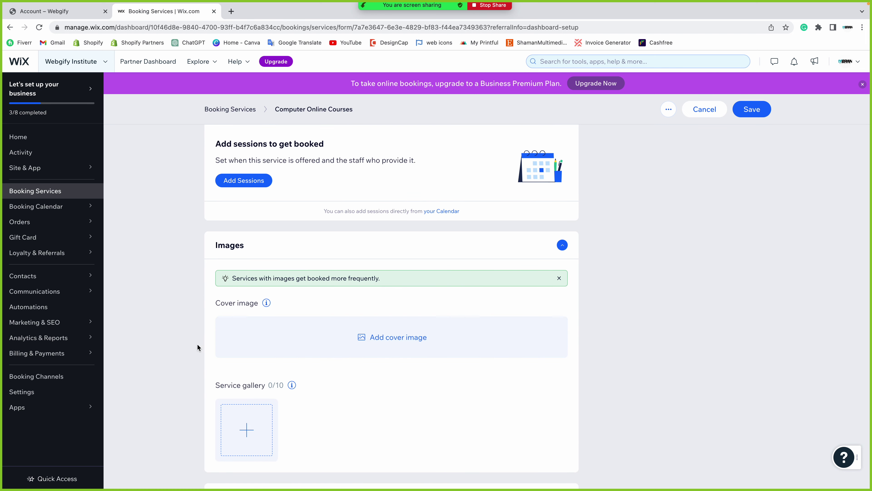
scroll(344, 339, "down", 1)
scroll(253, 414, "down", 3)
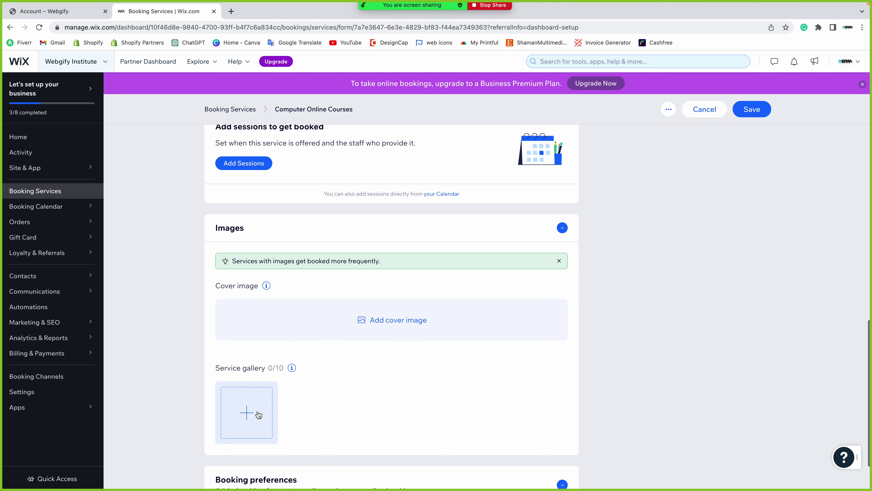
left_click(562, 423)
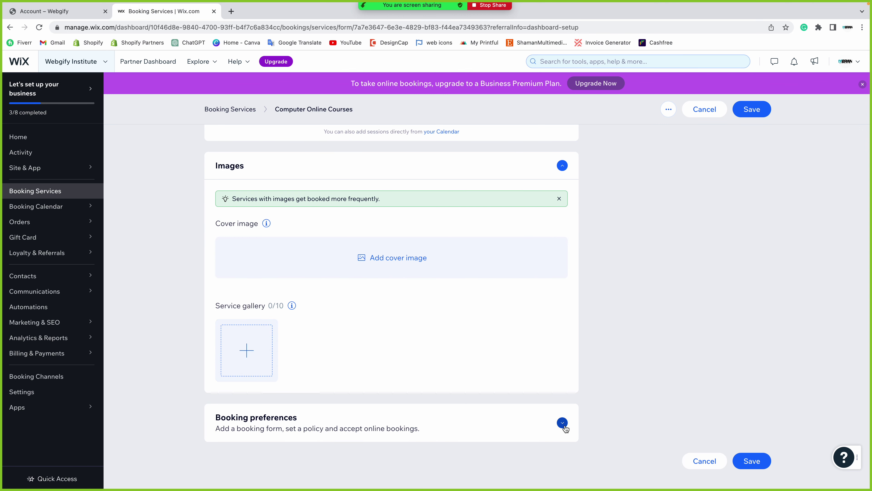
scroll(239, 368, "down", 5)
scroll(235, 379, "down", 3)
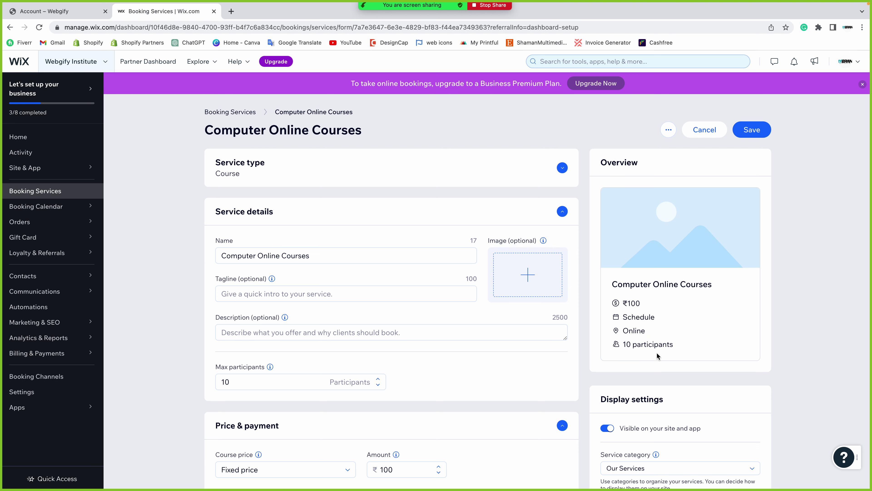
Review the service's display settings and service category options, keeping Our Services
scroll(652, 348, "down", 5)
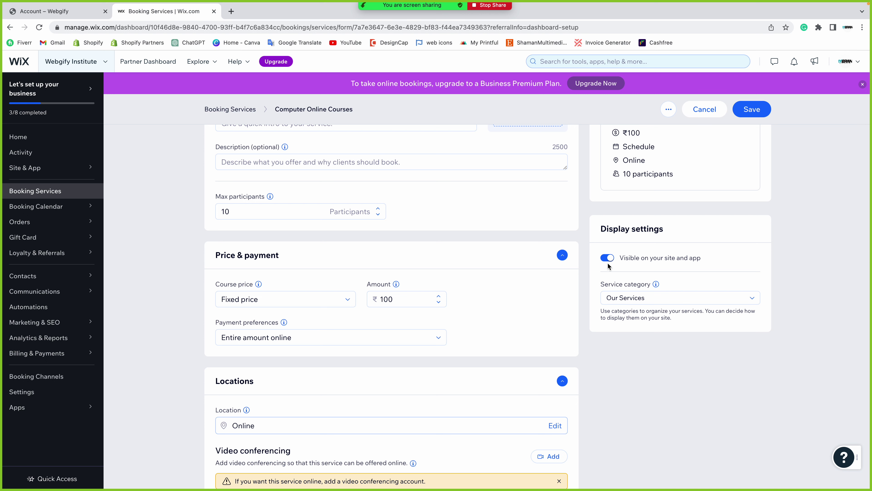
left_click(646, 298)
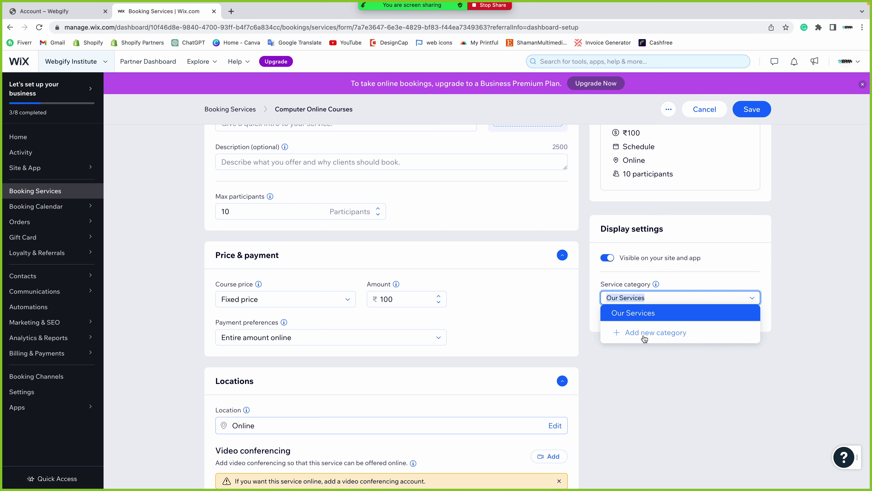
left_click(674, 348)
scroll(672, 267, "up", 5)
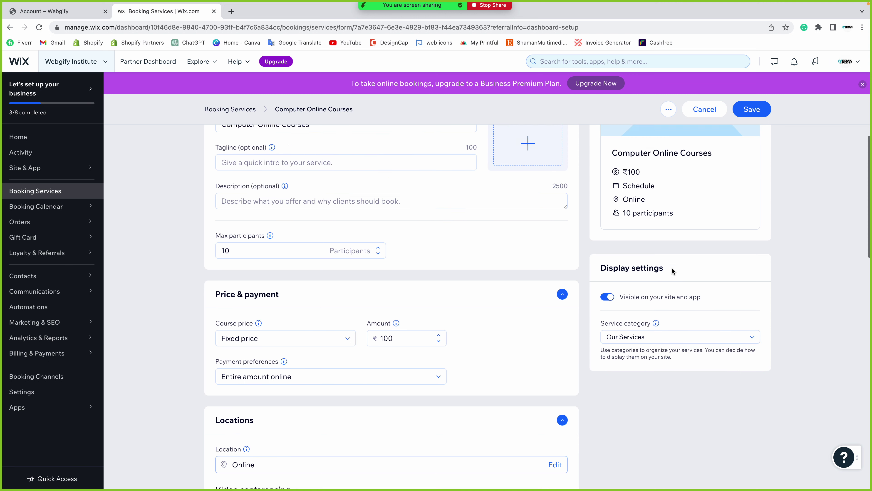
Save the Computer Online Courses service, dismiss the dialog over the services list, and return to the dashboard home
left_click(751, 134)
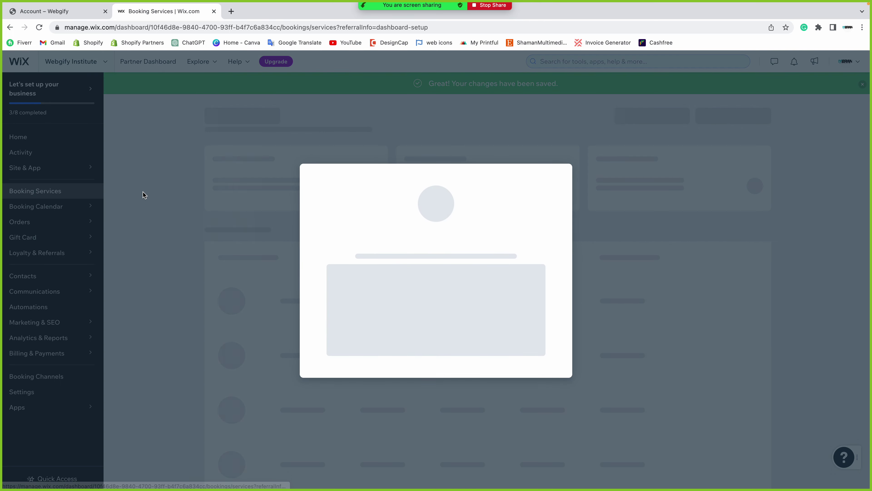
left_click(560, 160)
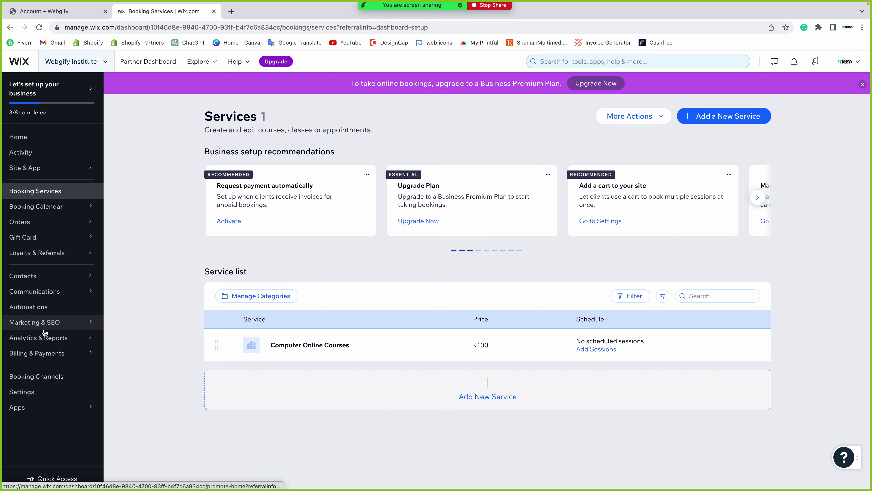
left_click(20, 137)
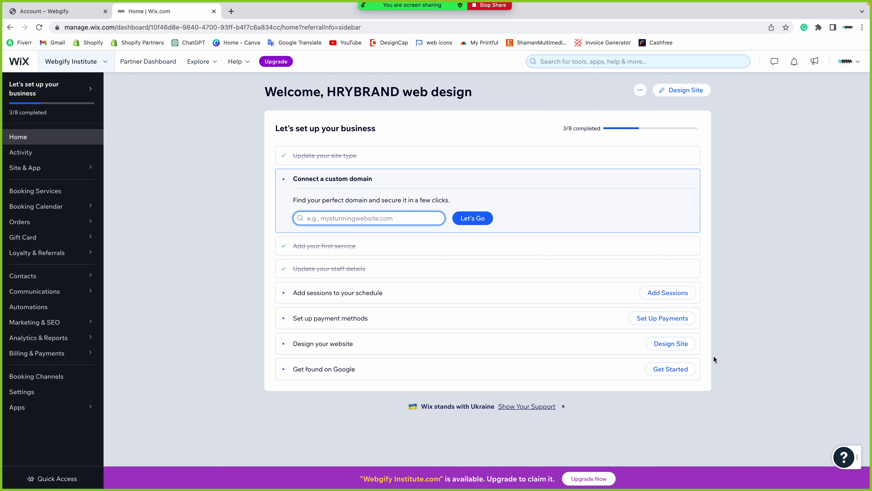
Open the Design your website task, compare letting Wix create the site with customizing a designed template, and close that page
left_click(678, 346)
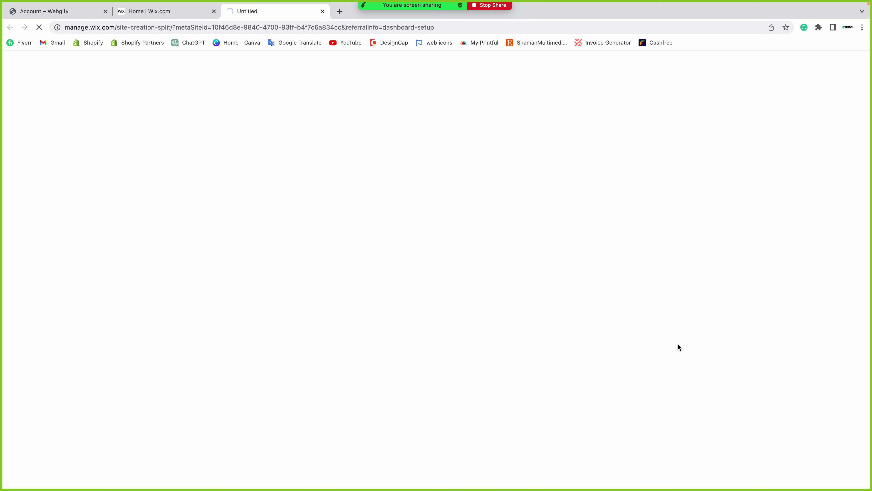
left_click(189, 16)
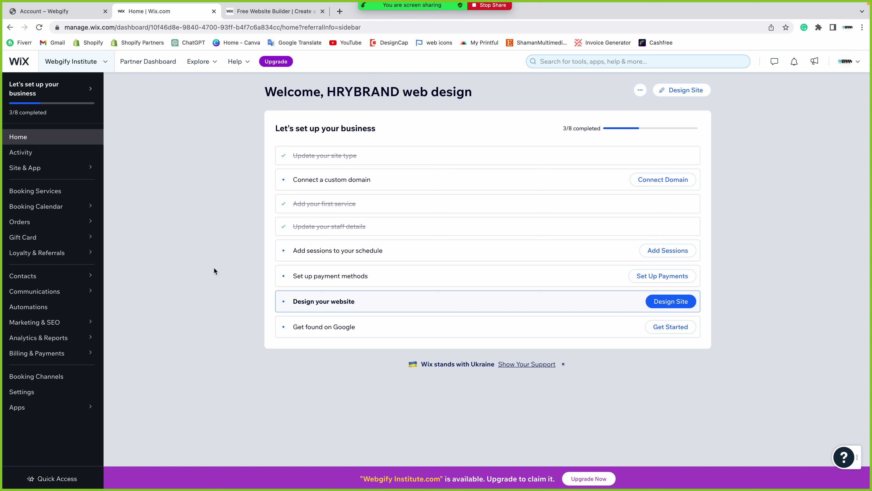
left_click(275, 11)
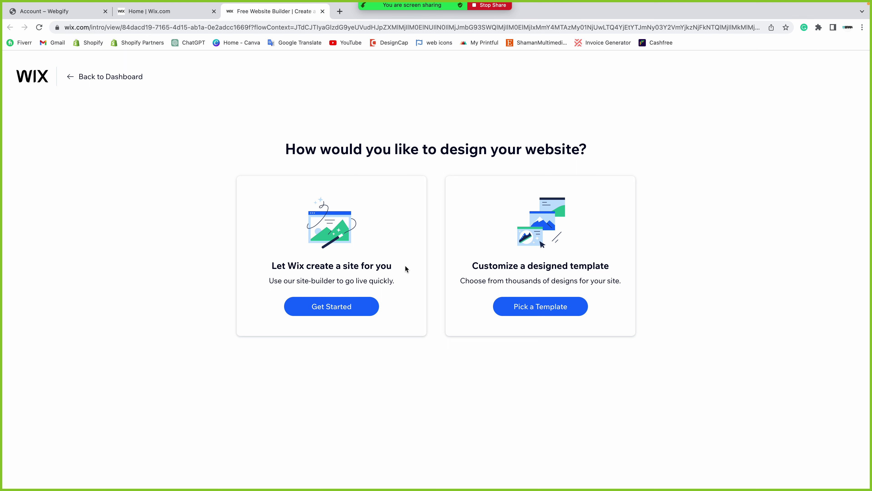
left_click_drag(479, 266, 659, 265)
left_click(462, 266)
left_click_drag(267, 265, 422, 269)
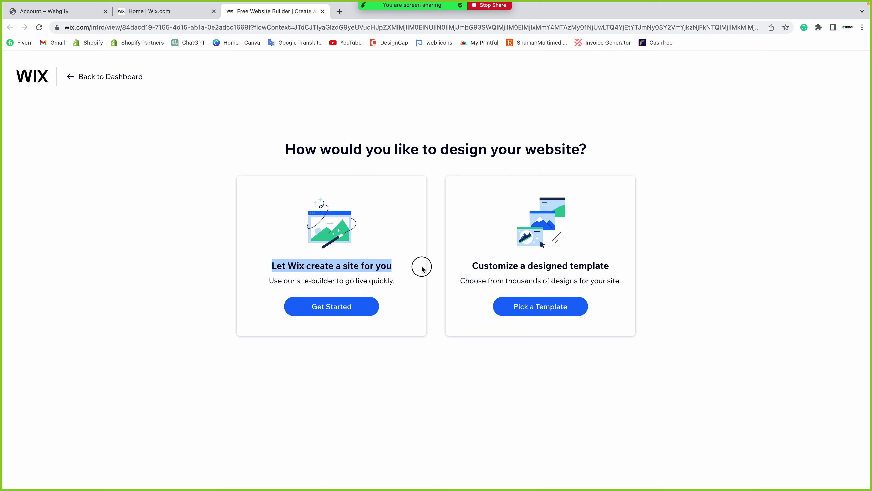
left_click(452, 308)
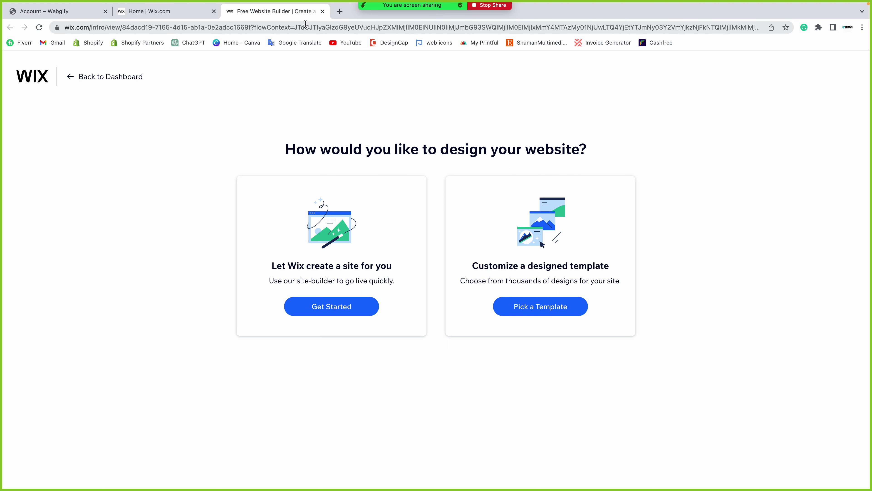
left_click(323, 11)
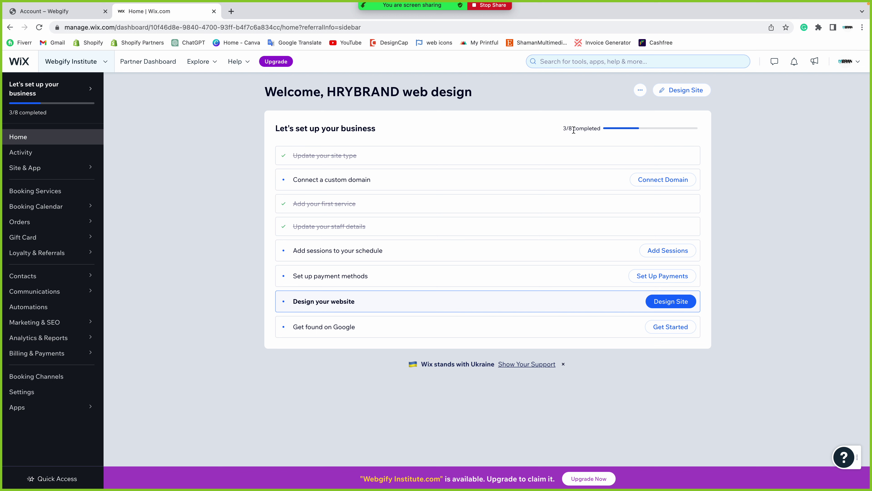
Check the business setup progress and show the pages available under Site & App
left_click_drag(562, 127, 613, 129)
left_click(578, 134)
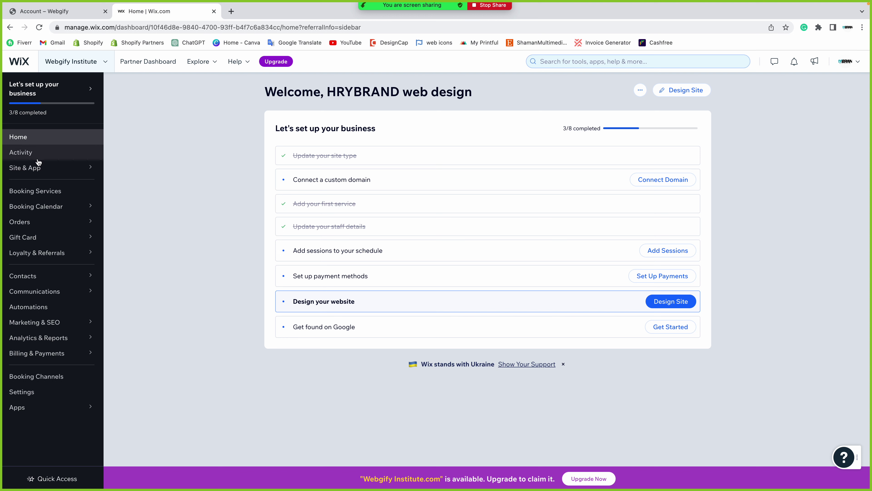
mouse_move(49, 171)
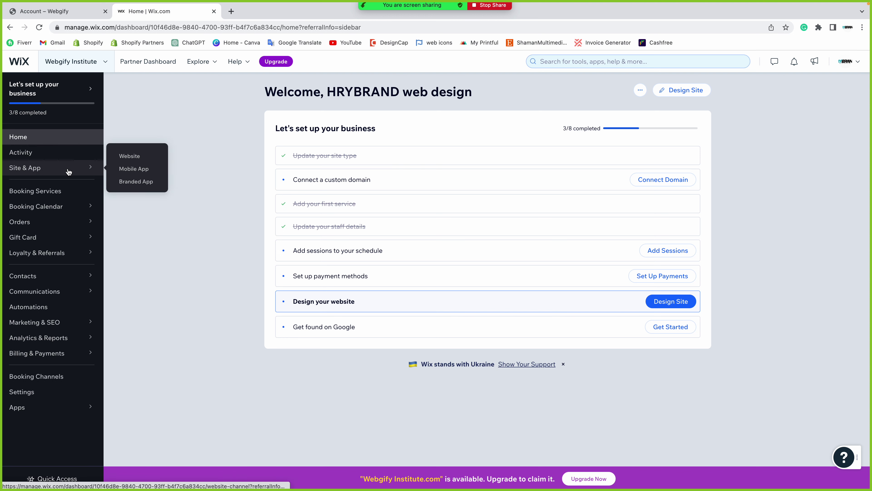